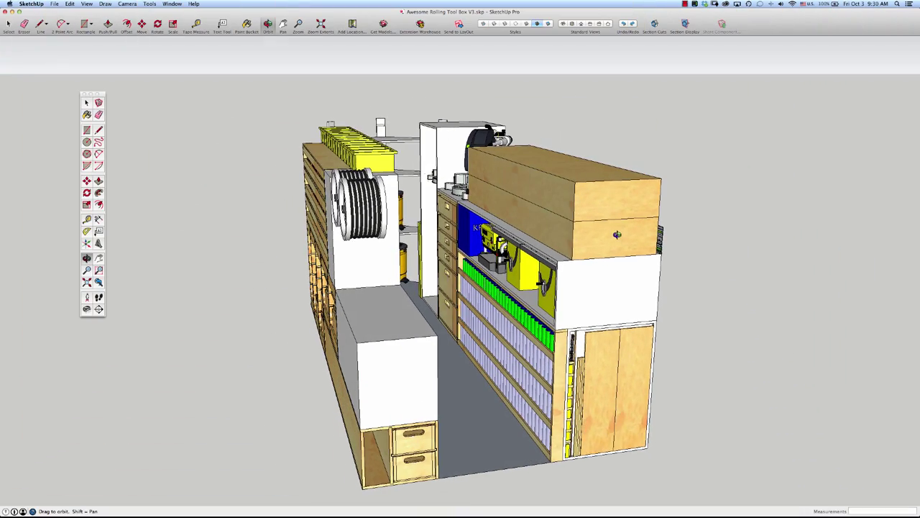
Orbit and zoom around the trailer model to inspect the left shelving, yellow bins and aisle.
mouse_move(557, 265)
mouse_down()
mouse_move(601, 236)
mouse_move(598, 248)
mouse_move(537, 264)
mouse_move(509, 246)
mouse_move(497, 207)
mouse_up()
drag(508, 256, 483, 215)
scroll(415, 136, up, 3)
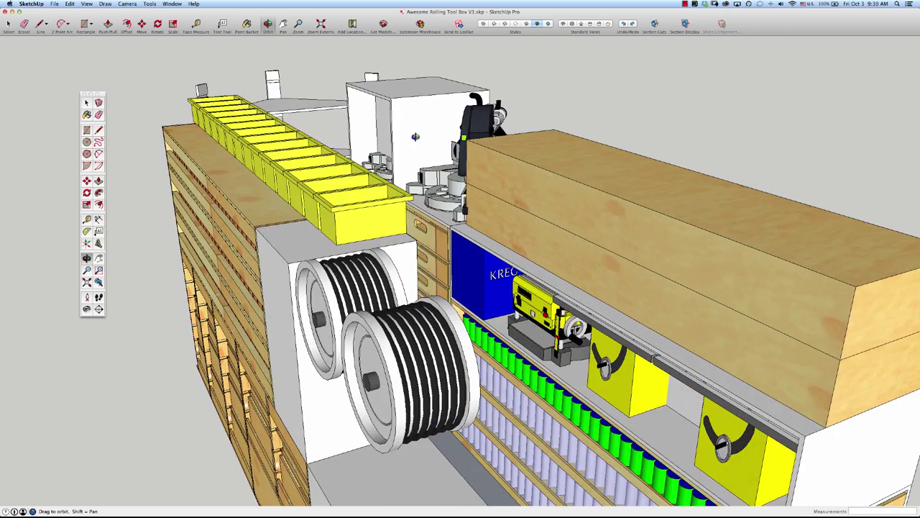
scroll(414, 136, up, 5)
scroll(488, 196, down, 5)
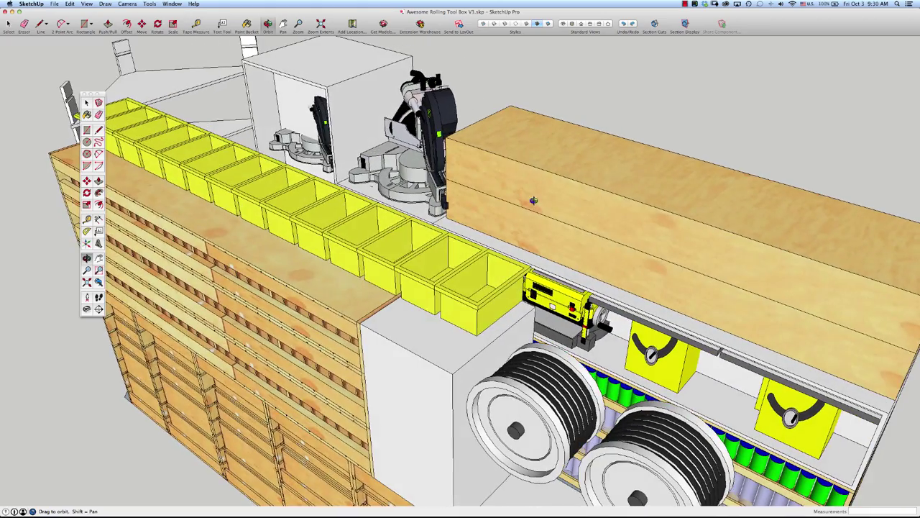
scroll(394, 155, up, 4)
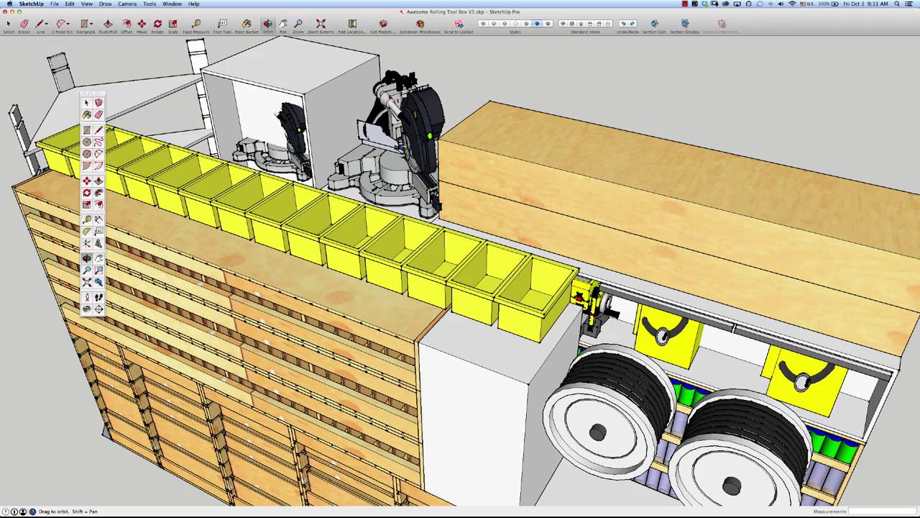
mouse_move(405, 146)
mouse_down()
mouse_move(451, 162)
mouse_move(381, 164)
mouse_move(347, 127)
mouse_move(325, 142)
mouse_up()
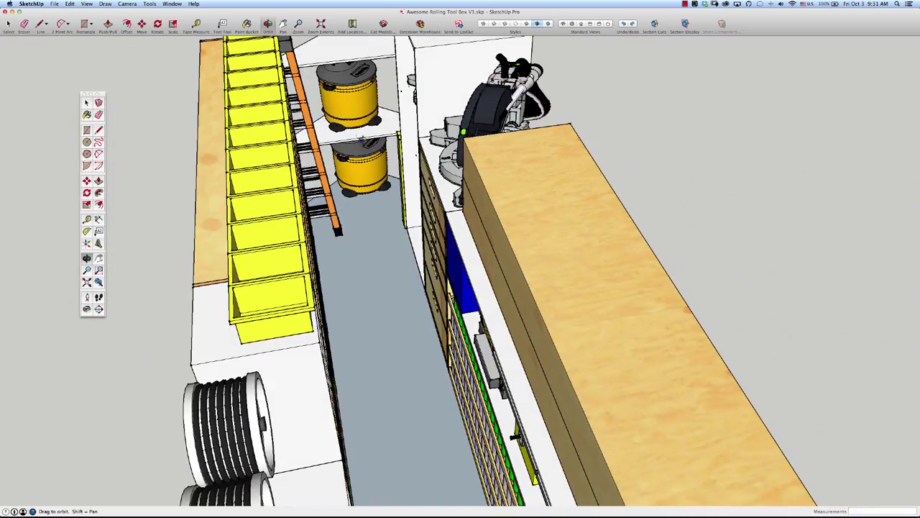
drag(356, 118, 331, 97)
drag(371, 142, 373, 126)
drag(379, 179, 385, 195)
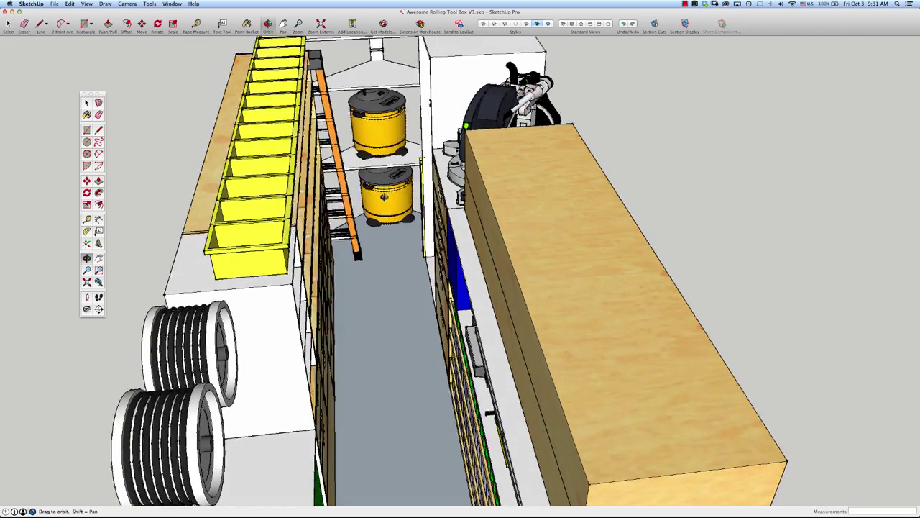
drag(378, 143, 327, 173)
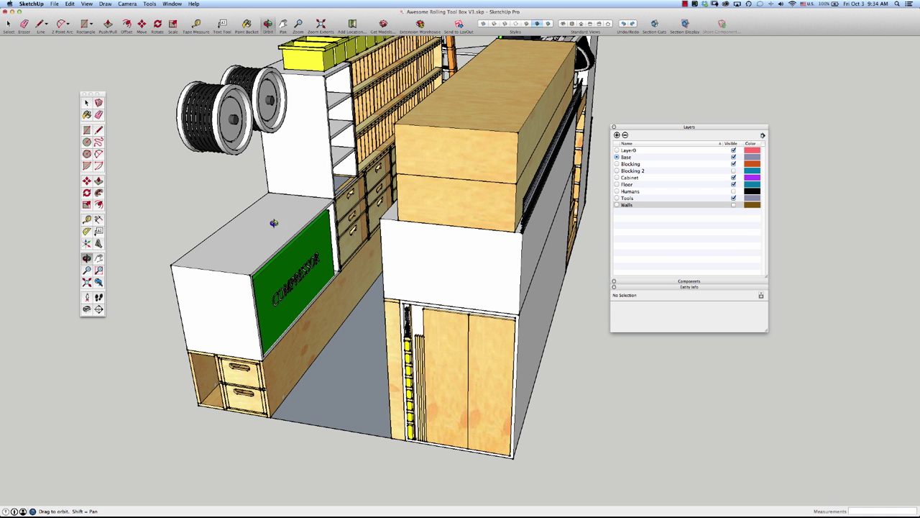
Save a copy of the model in Documents as Awesome Rolling Tool Box V4.skp.
drag(309, 255, 350, 298)
drag(384, 241, 324, 224)
drag(389, 116, 479, 104)
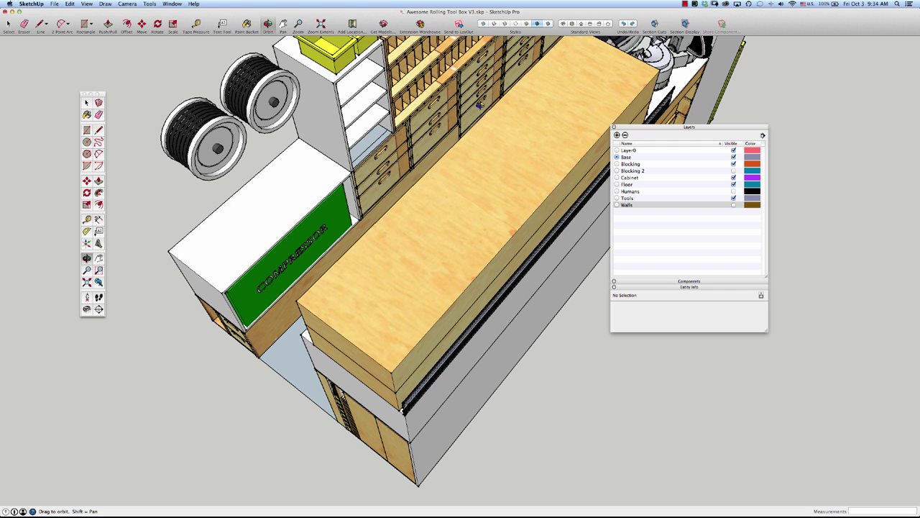
drag(497, 90, 558, 66)
scroll(558, 65, up, 2)
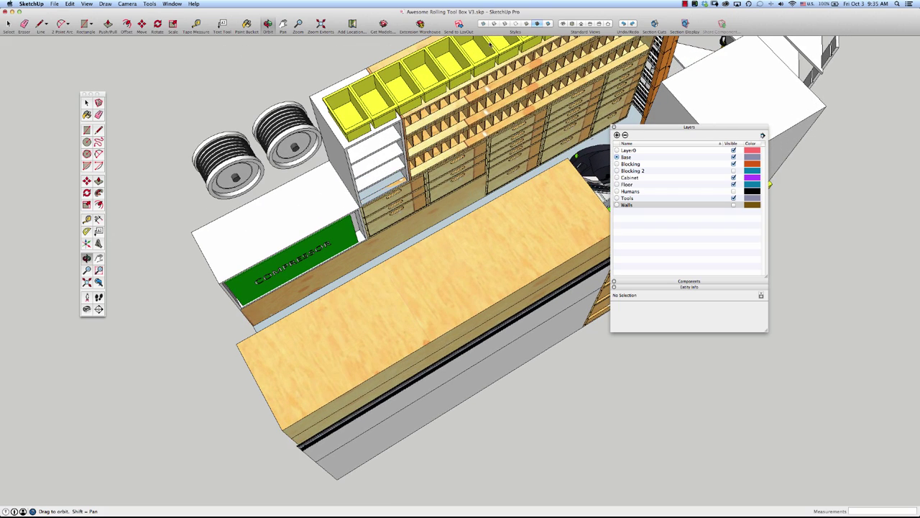
click(59, 5)
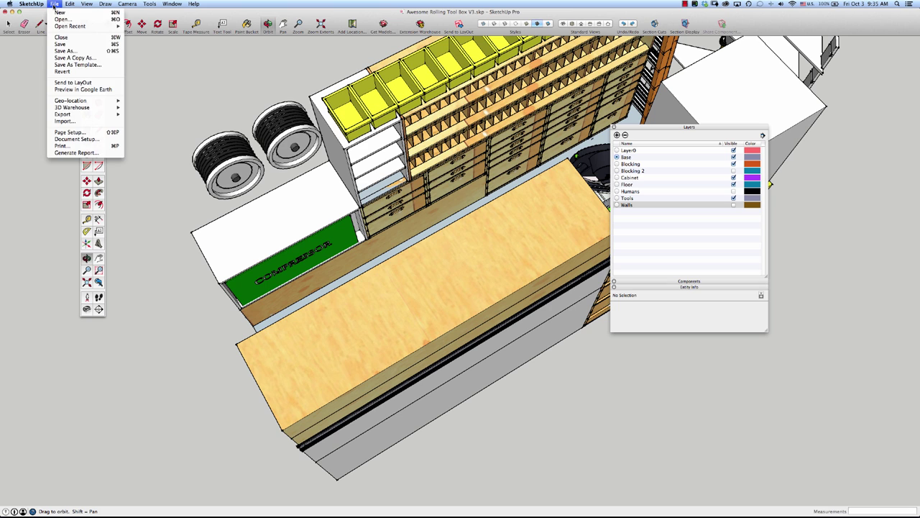
click(62, 51)
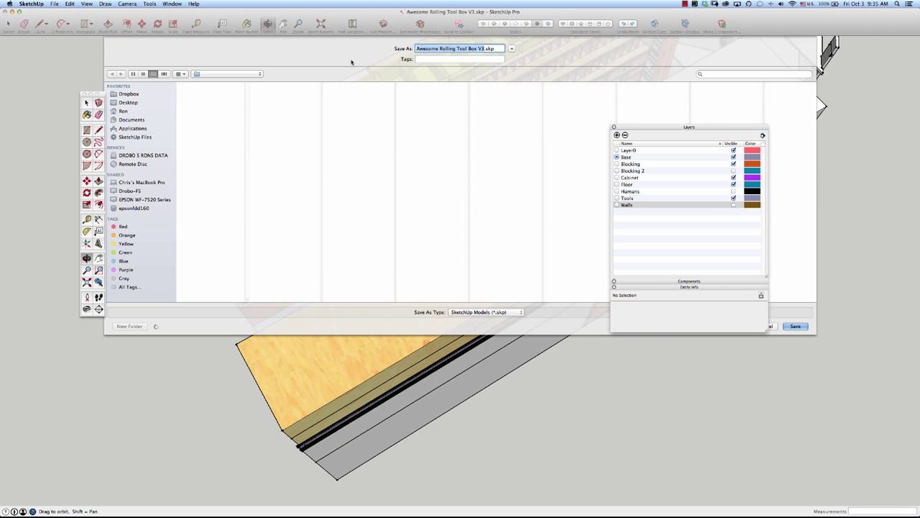
click(481, 48)
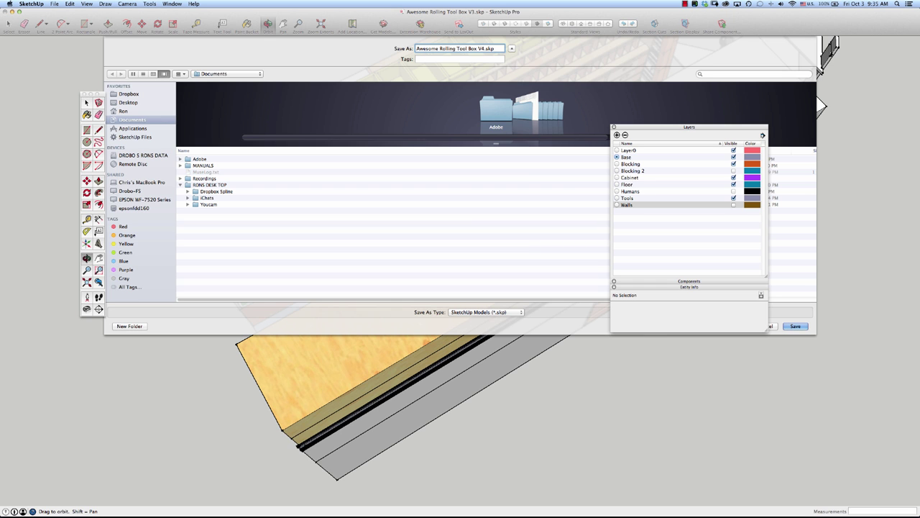
key(Return)
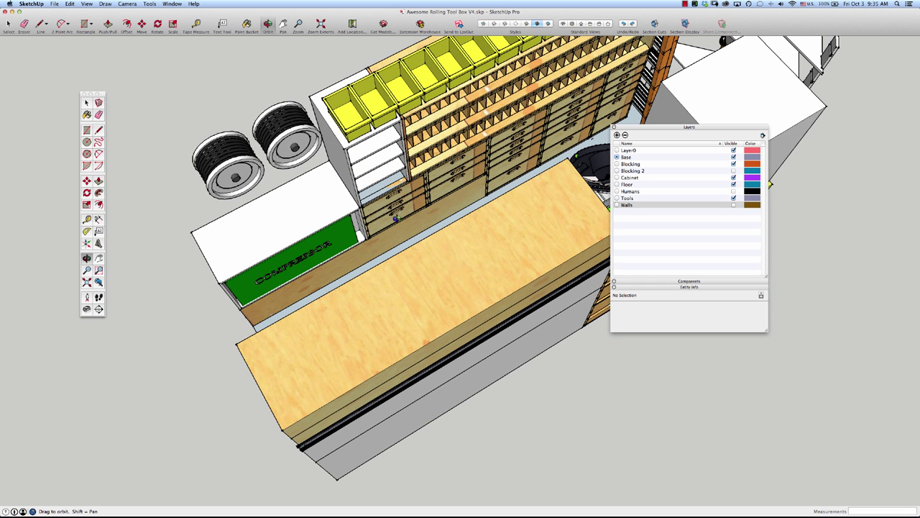
Make a group from the compressor and its white housing box.
key(space)
scroll(238, 250, up, 5)
click(238, 250)
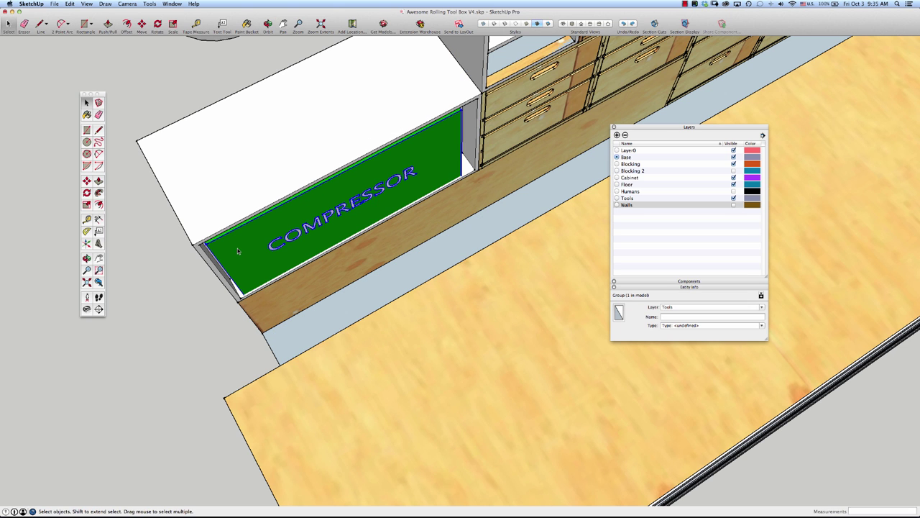
shift+click(231, 216)
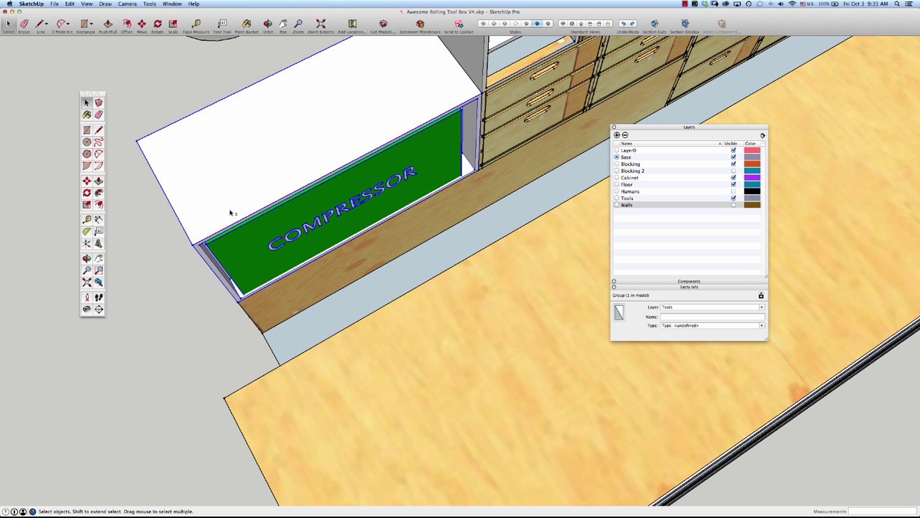
right_click(271, 223)
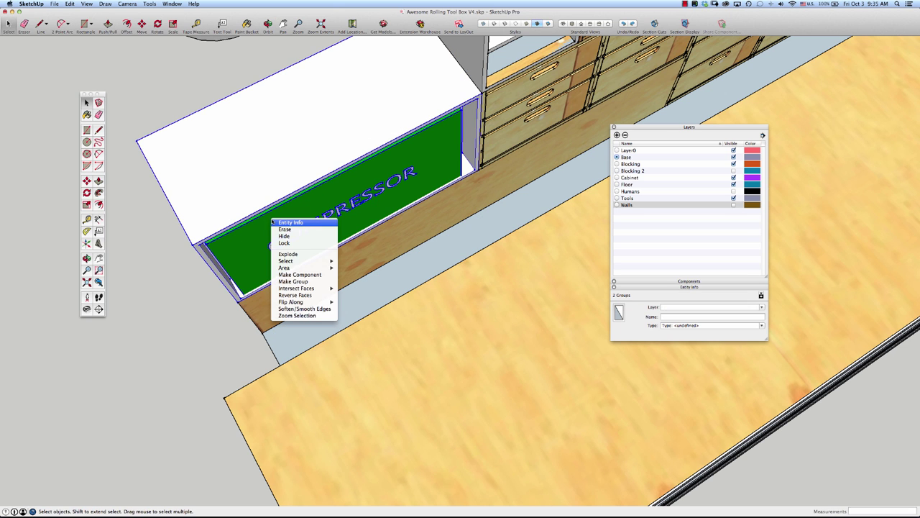
click(301, 282)
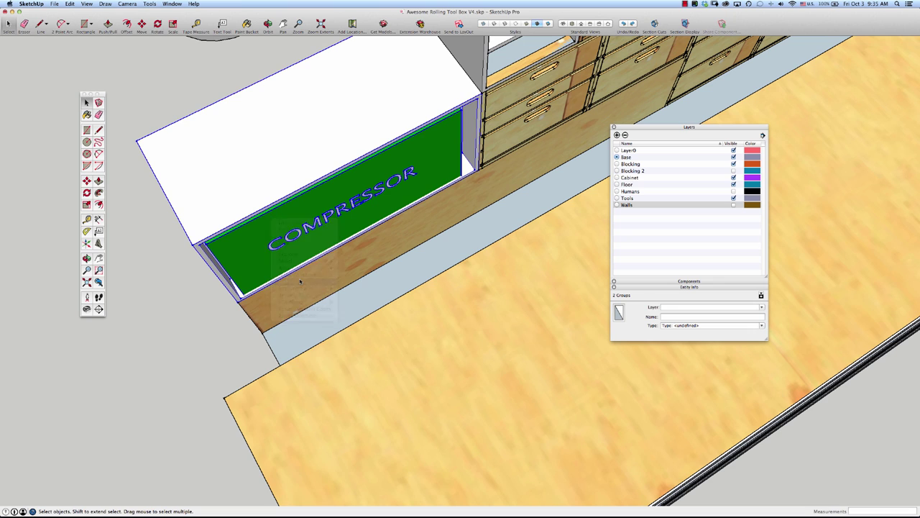
Move the compressor group by its corner to a component midpoint elsewhere in the trailer.
click(192, 293)
click(247, 266)
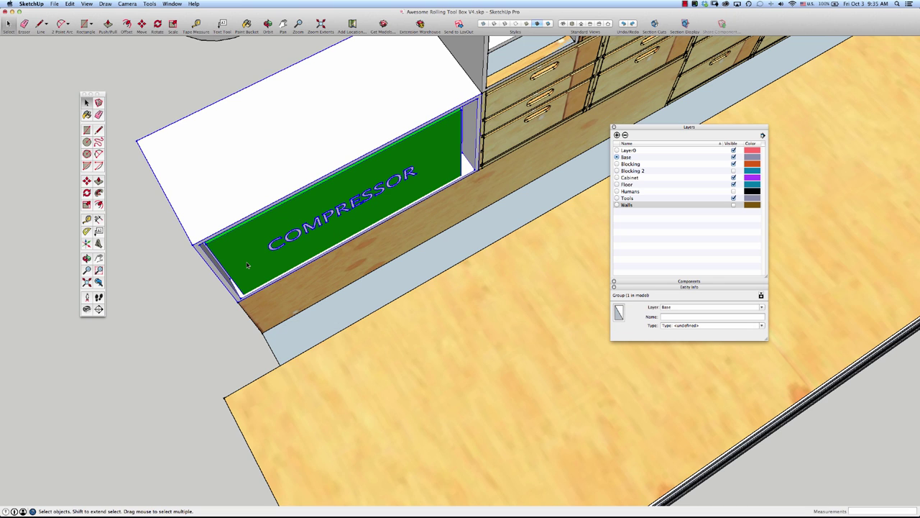
key(m)
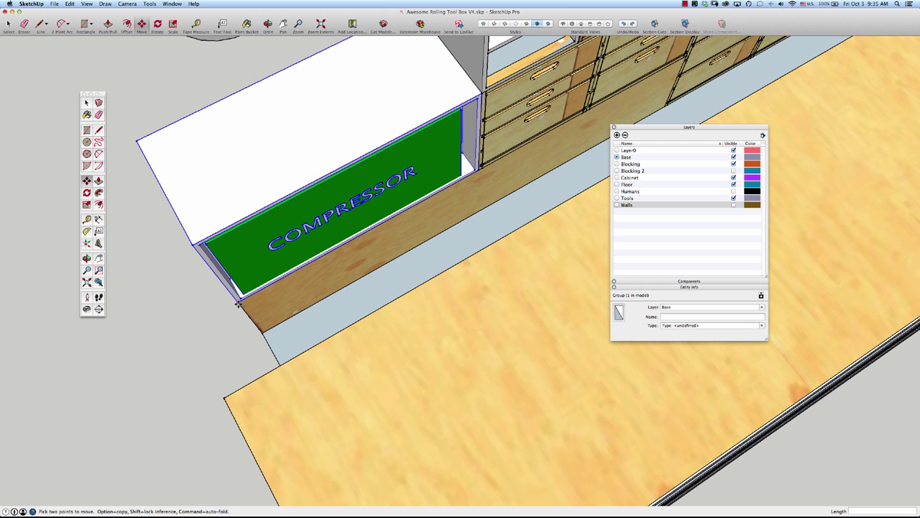
drag(238, 304, 655, 115)
scroll(655, 115, up, 6)
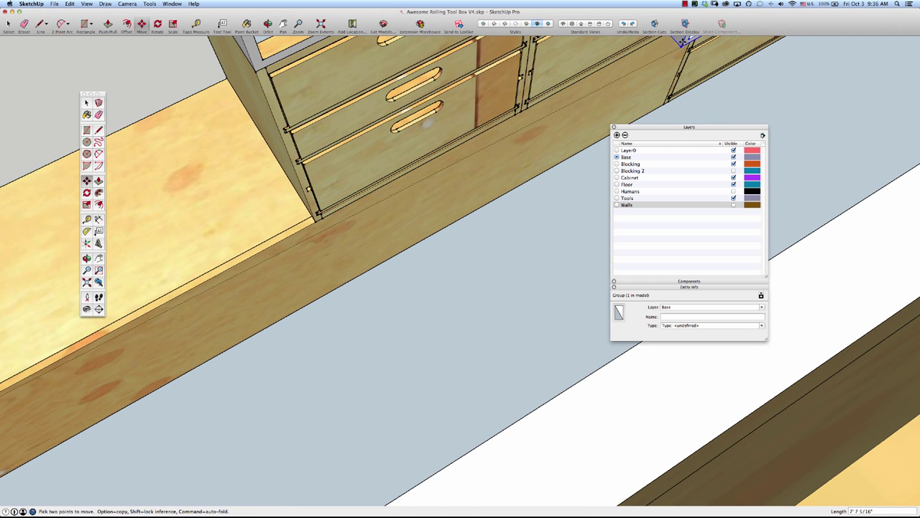
mouse_move(688, 59)
shift+middle_down()
mouse_move(675, 79)
mouse_move(568, 158)
mouse_move(372, 220)
mouse_move(362, 252)
shift+middle_up()
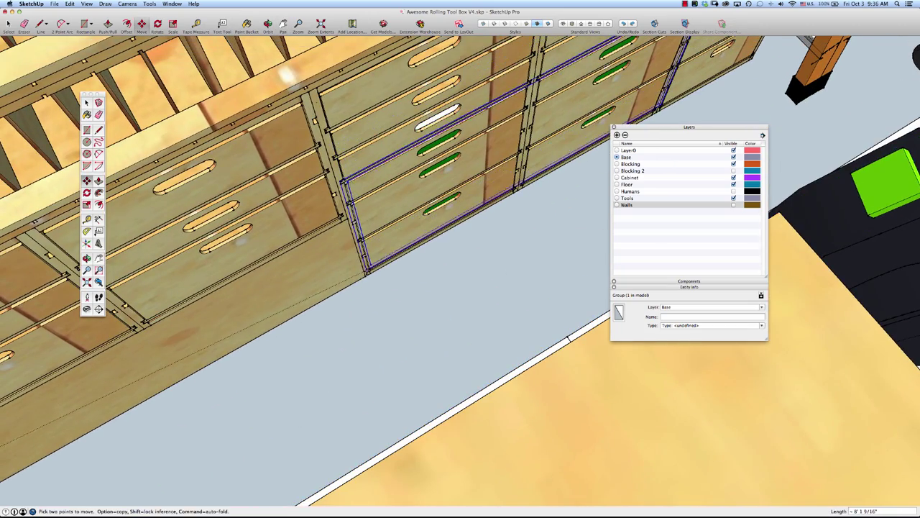
click(367, 279)
key(space)
click(404, 312)
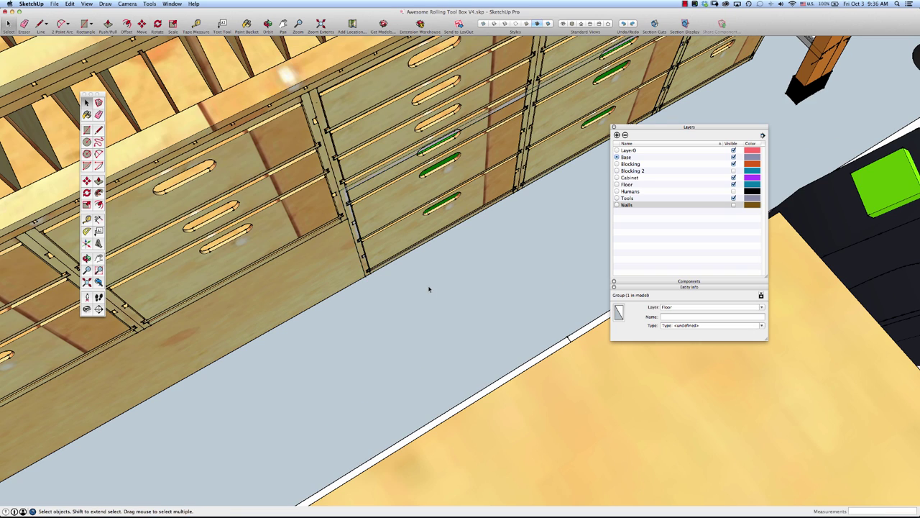
scroll(430, 288, down, 5)
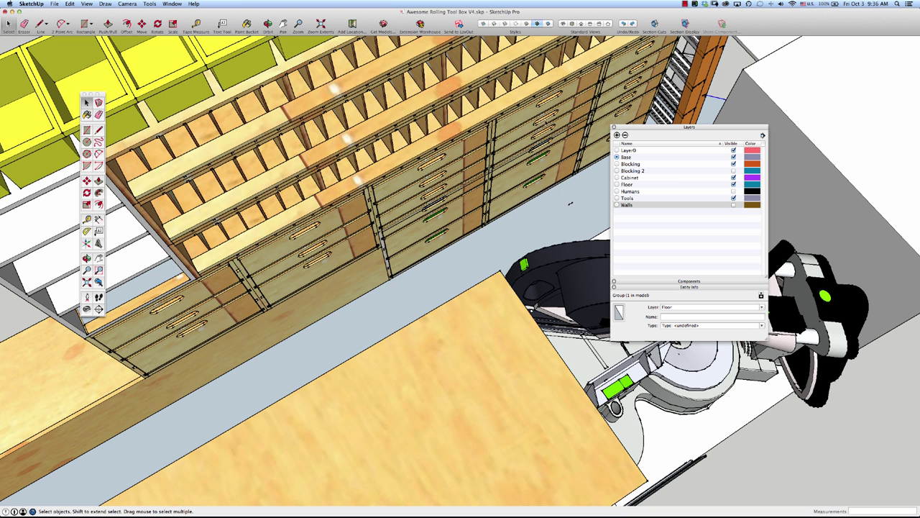
Copy the small drawer unit under the white shelves to the front end of the cabinet base.
middle_drag(399, 254, 483, 229)
middle_drag(235, 332, 246, 341)
click(311, 277)
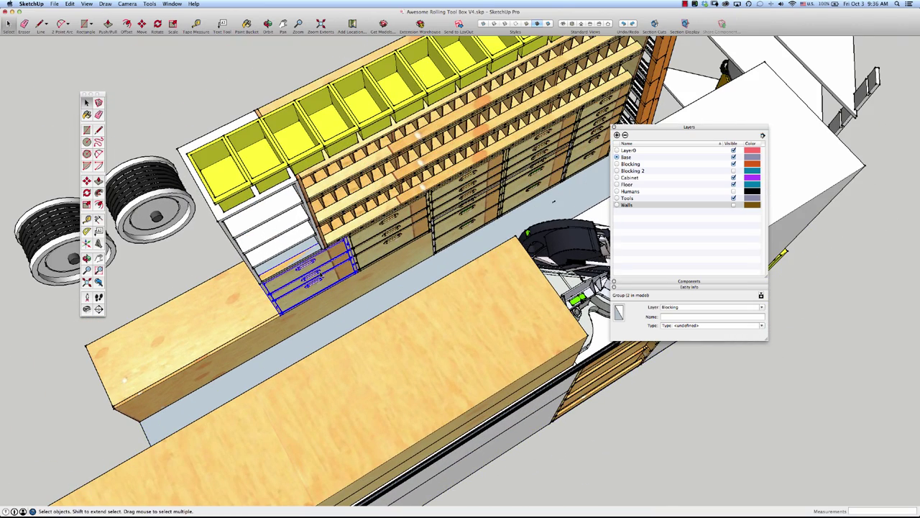
click(150, 258)
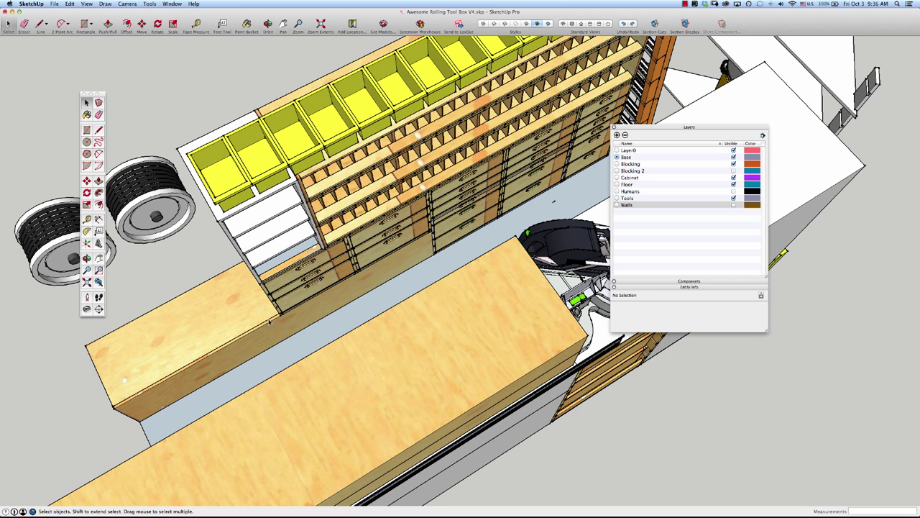
click(296, 303)
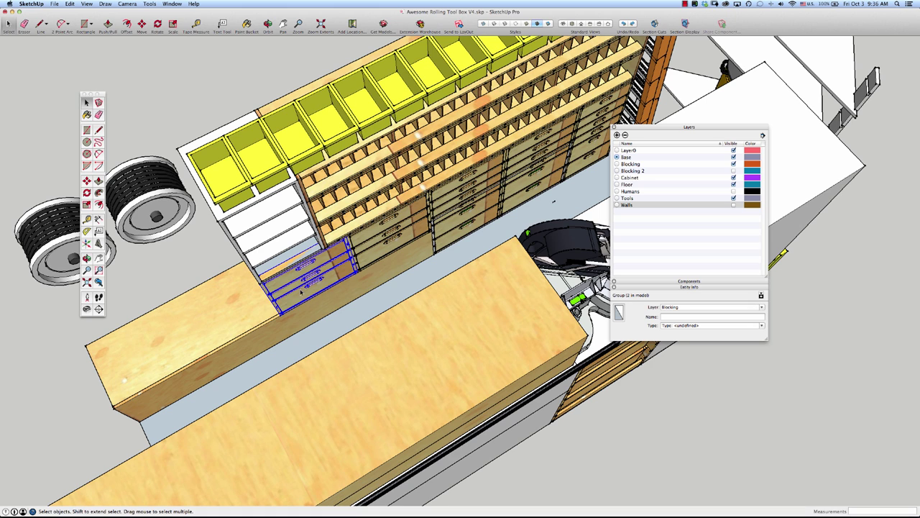
key(m)
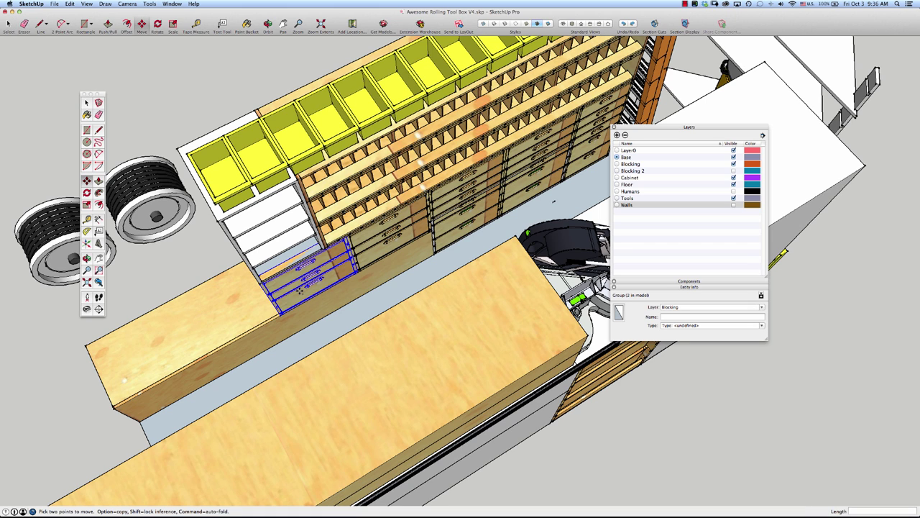
scroll(314, 290, up, 4)
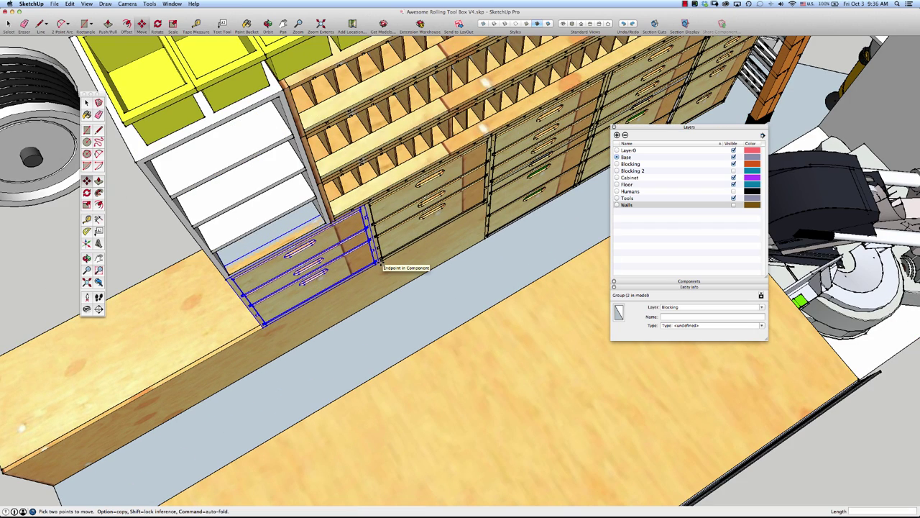
key(alt)
click(378, 263)
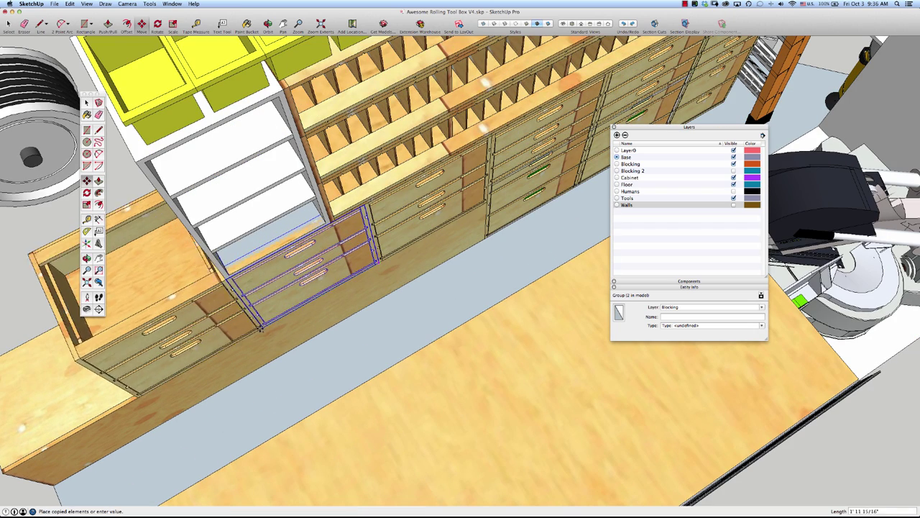
click(264, 327)
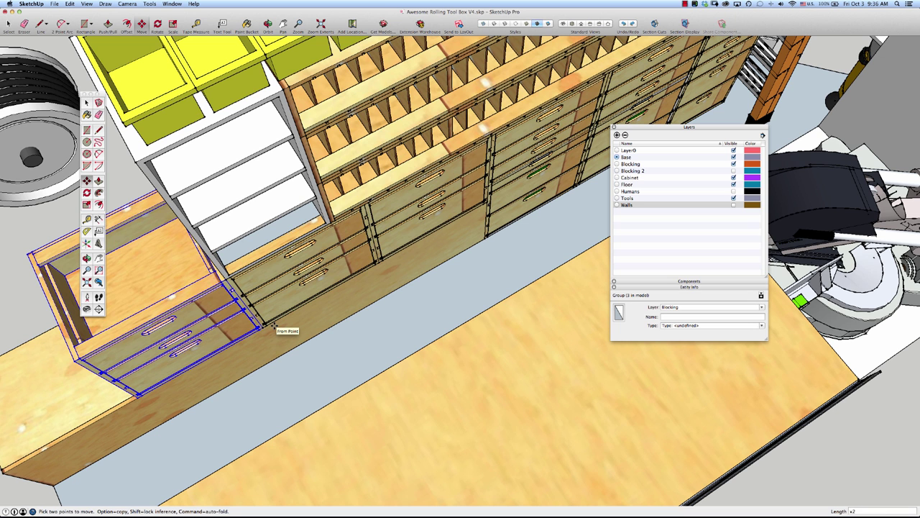
key(Escape)
middle_drag(285, 326, 326, 306)
mouse_move(236, 373)
middle_down()
mouse_move(241, 316)
mouse_move(327, 270)
mouse_move(250, 381)
middle_up()
Orbit around the workbench to bring the saw end and lower drawer row into view.
scroll(243, 449, up, 5)
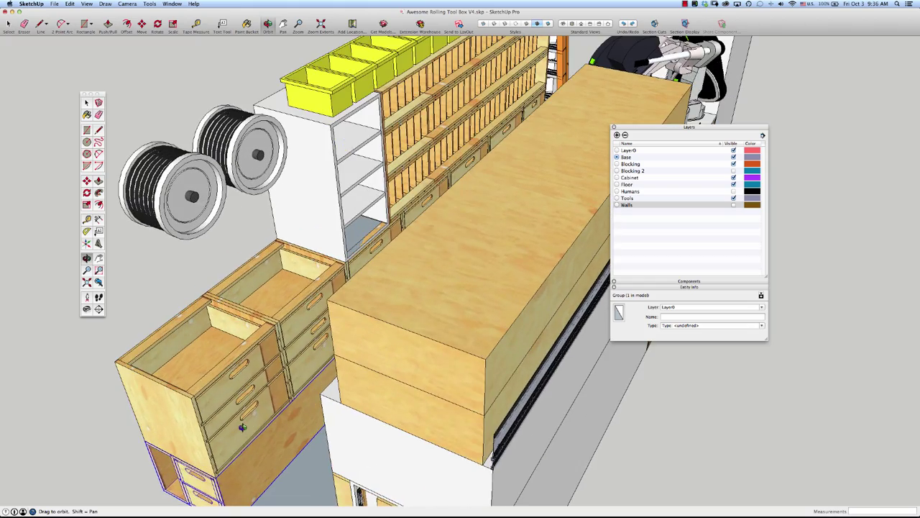
scroll(288, 378, up, 3)
middle_drag(284, 392, 367, 335)
middle_drag(473, 282, 462, 284)
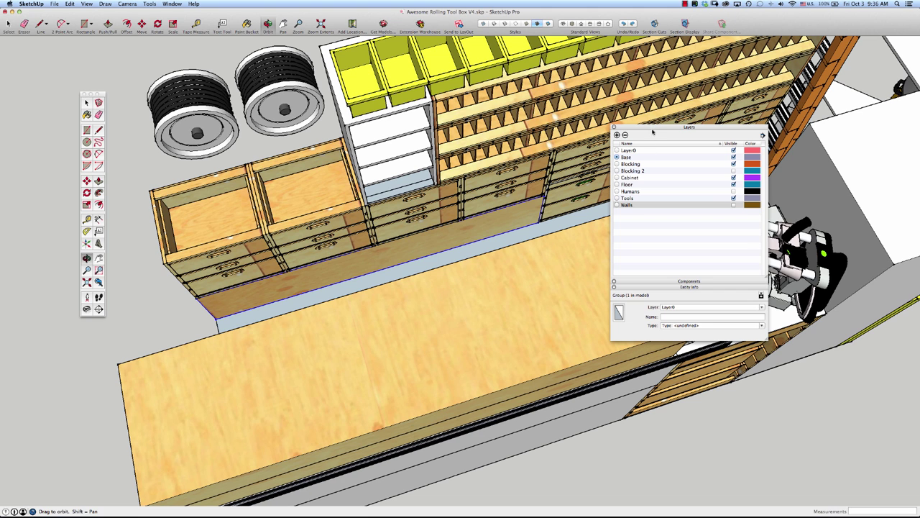
drag(655, 127, 919, 127)
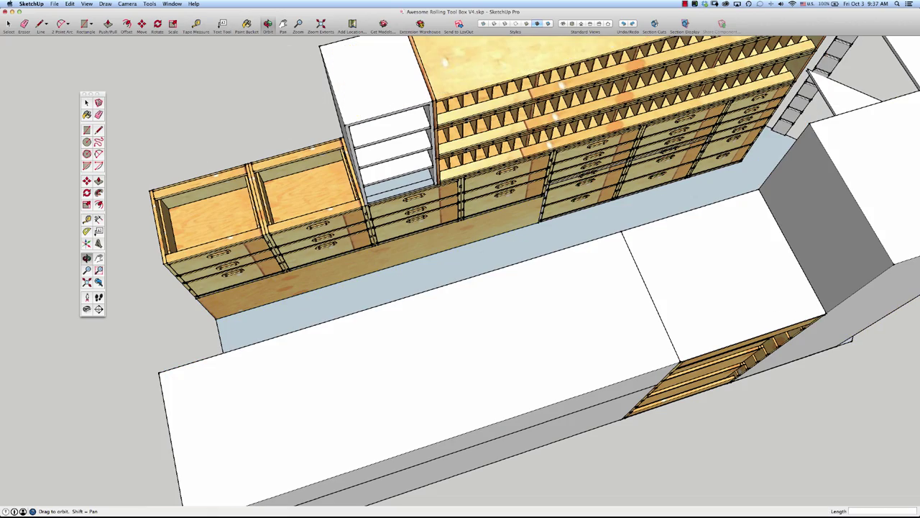
drag(668, 204, 635, 171)
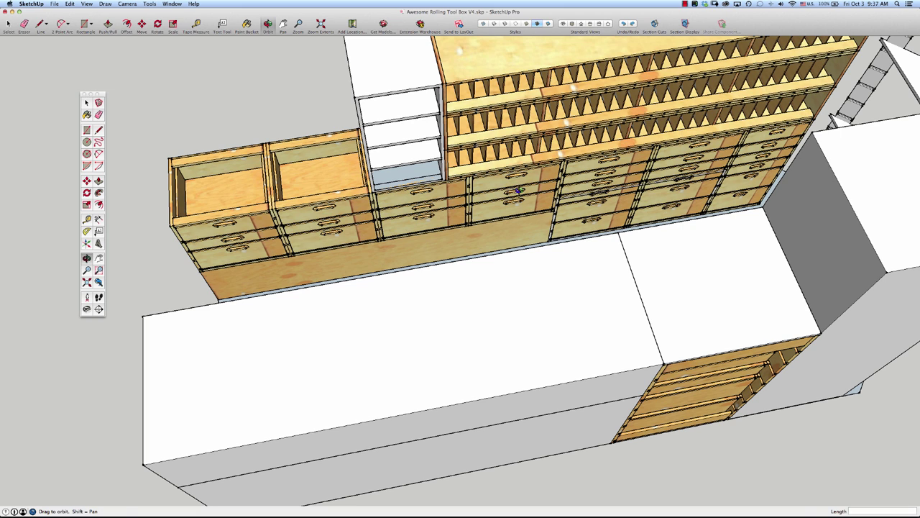
Delete two adjacent drawer columns from the lower cabinet row, leaving an open bay.
key(space)
click(585, 215)
key(Delete)
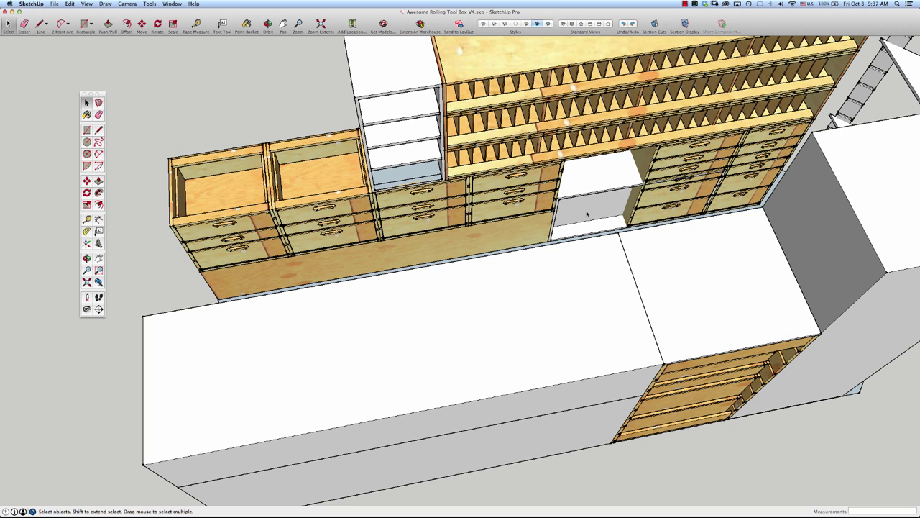
click(664, 209)
key(Delete)
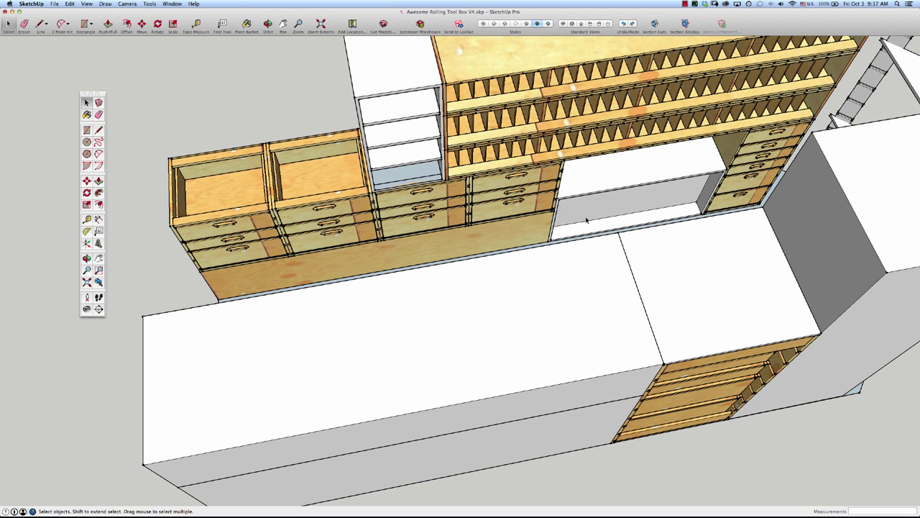
key(o)
drag(608, 198, 558, 213)
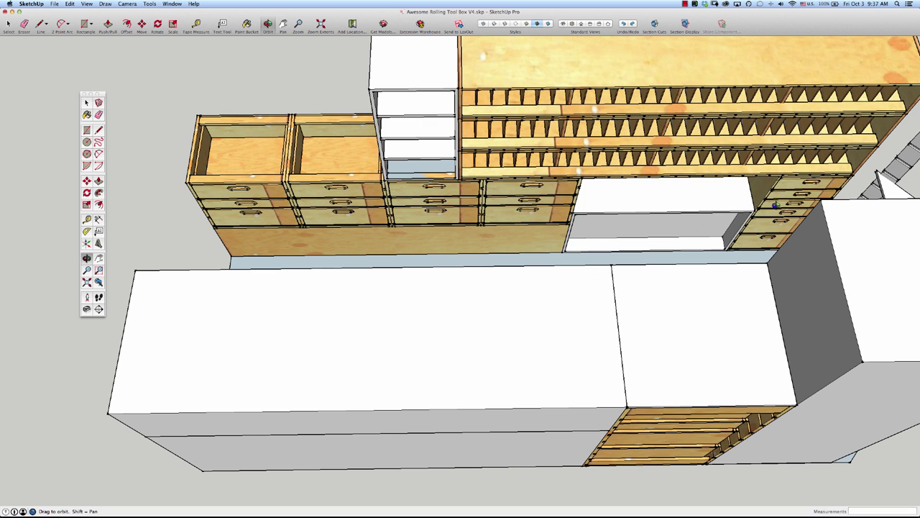
scroll(649, 225, up, 2)
scroll(649, 224, down, 2)
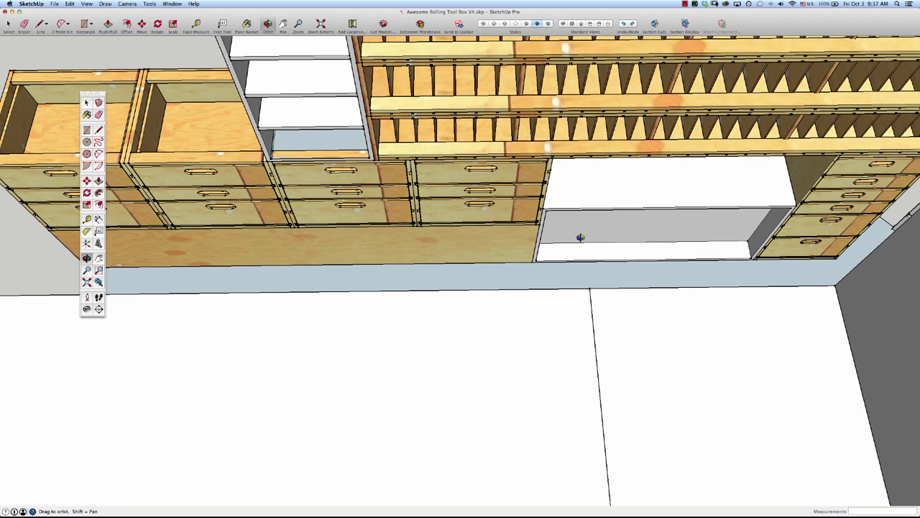
scroll(580, 231, up, 3)
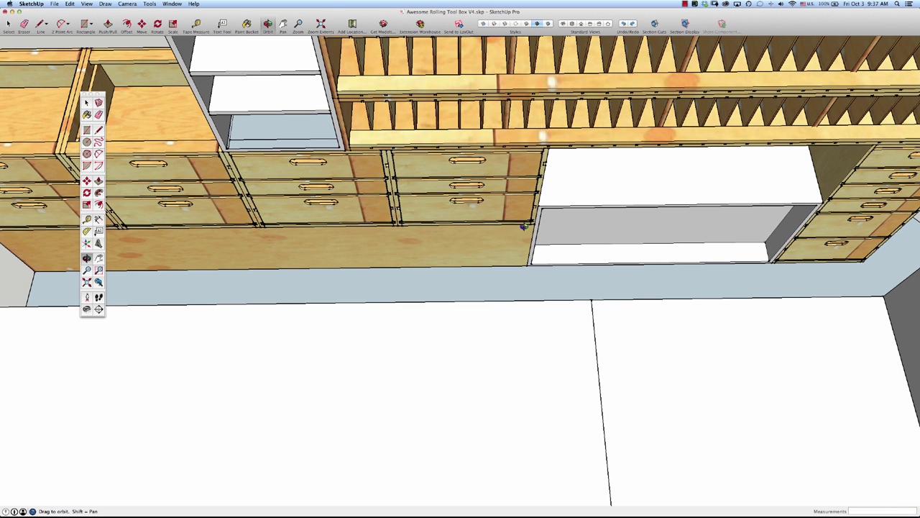
Copy the three-drawer unit from its bottom-left corner into the top of the open bay.
key(space)
click(498, 212)
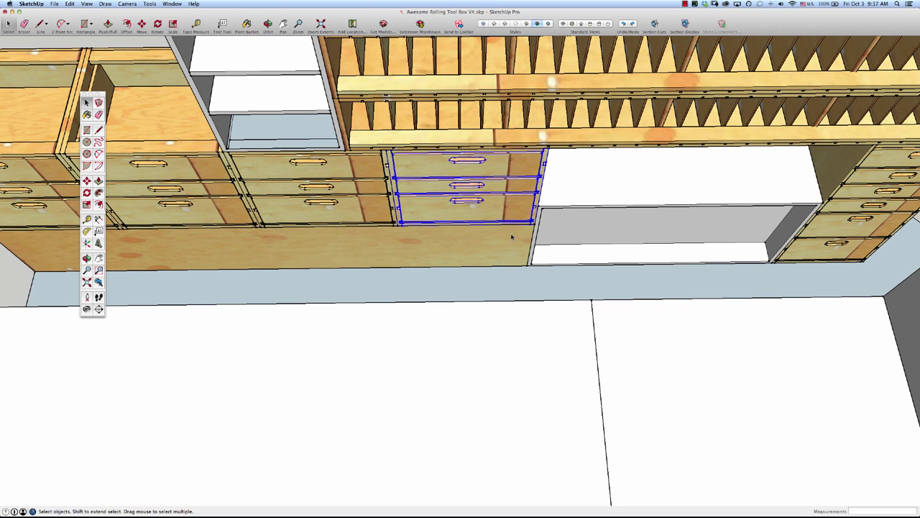
click(504, 336)
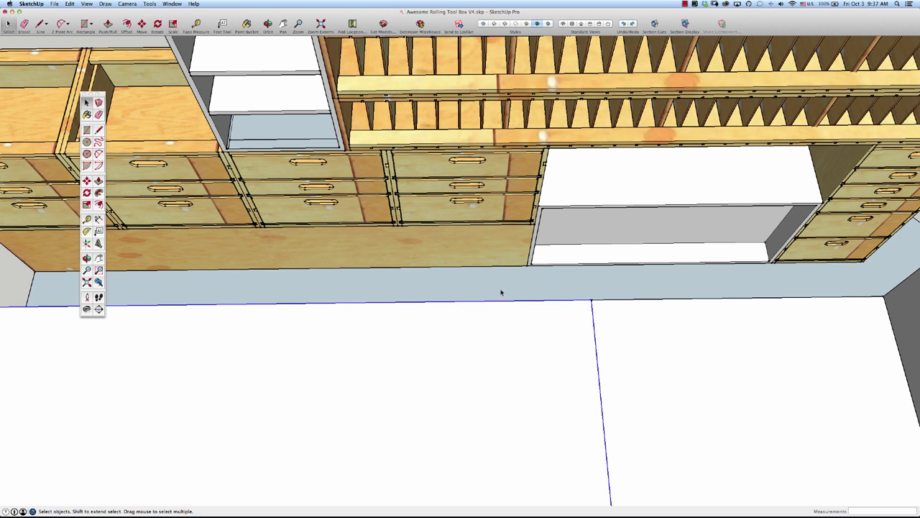
click(511, 207)
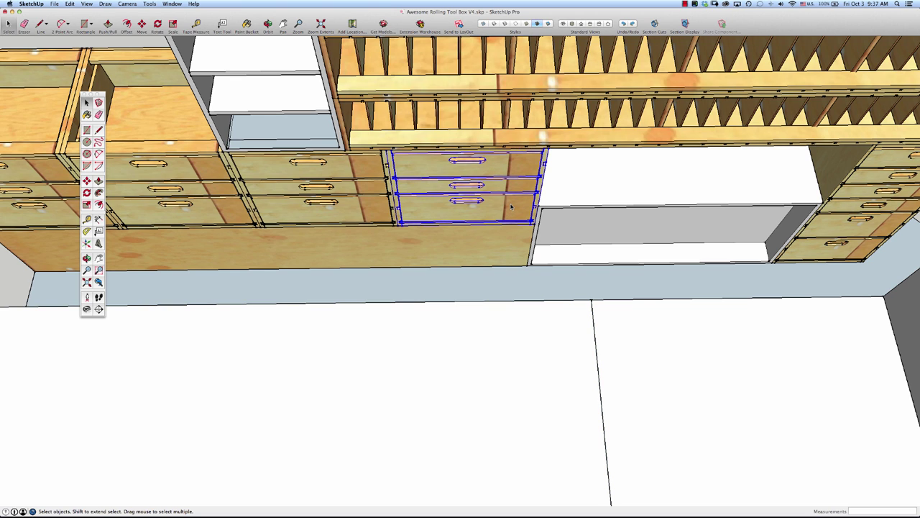
key(m)
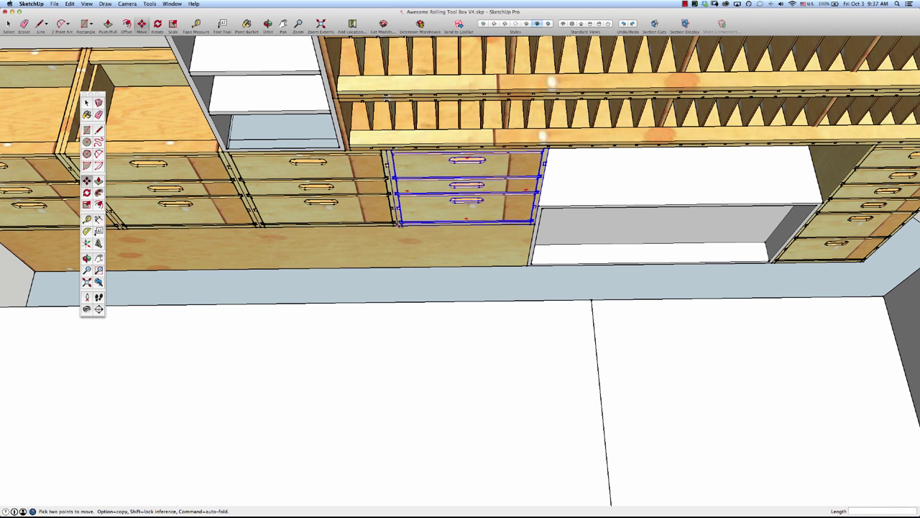
click(399, 225)
key(alt)
click(539, 205)
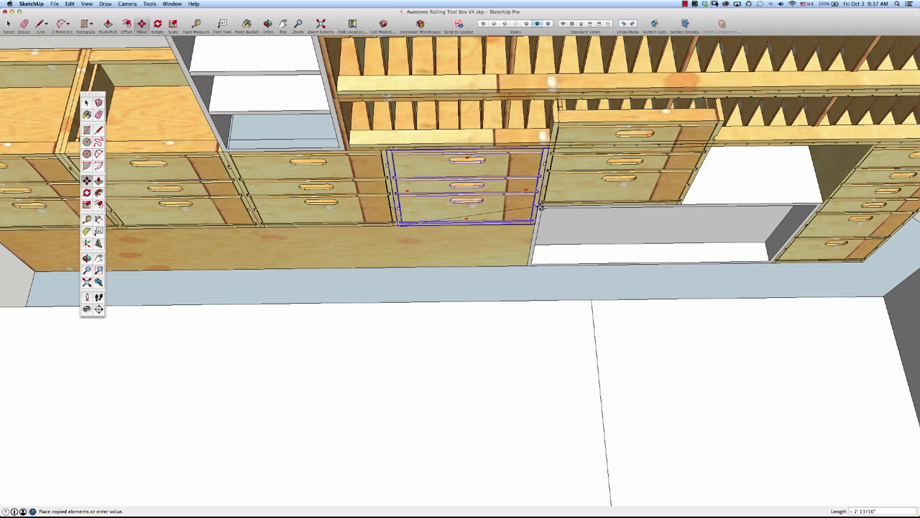
middle_drag(539, 207, 592, 214)
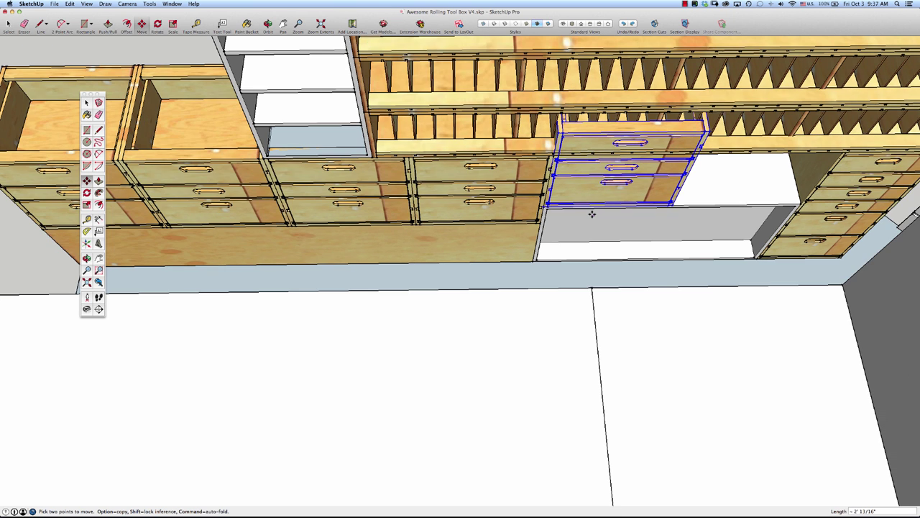
key(space)
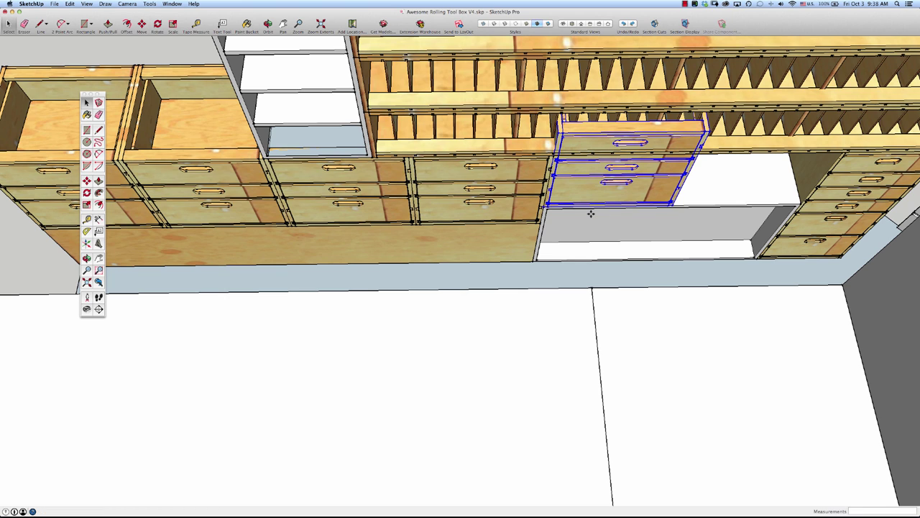
key(s)
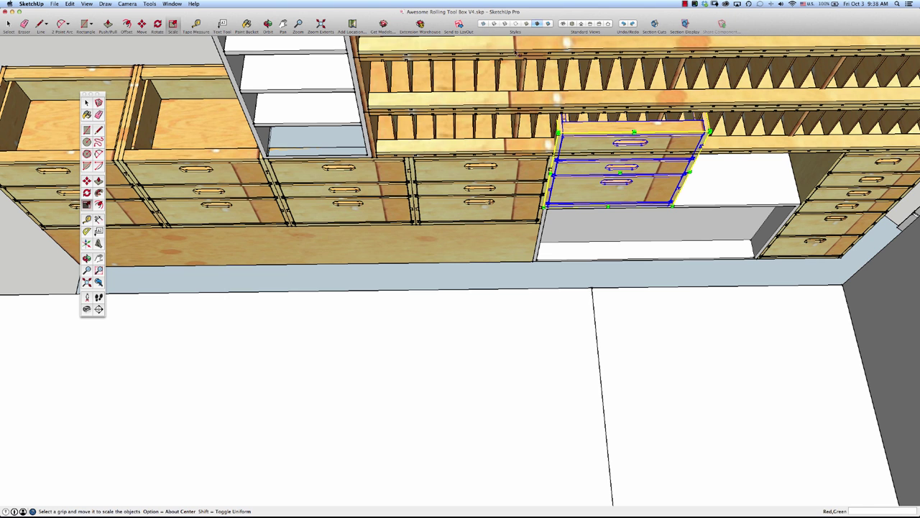
With X-ray on, scale the copied drawer unit vertically to 0.73, then turn X-ray off.
click(483, 24)
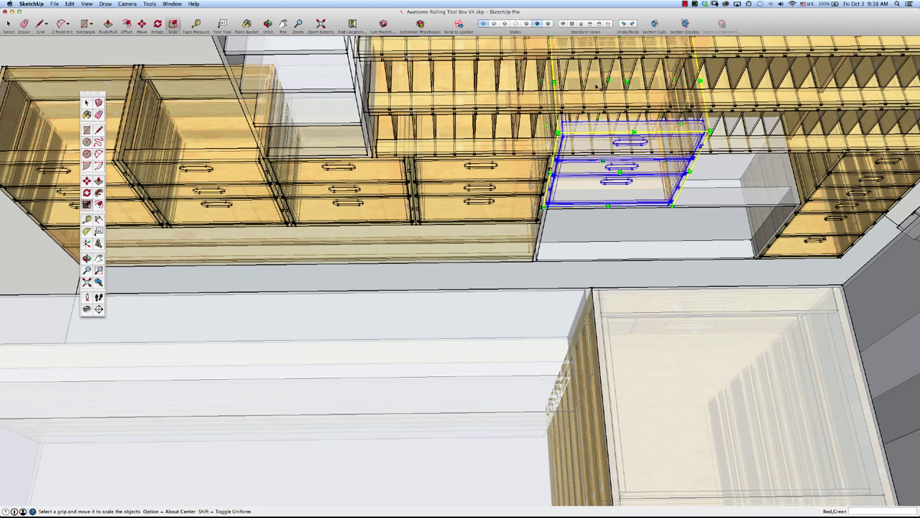
drag(608, 79, 616, 116)
key(Escape)
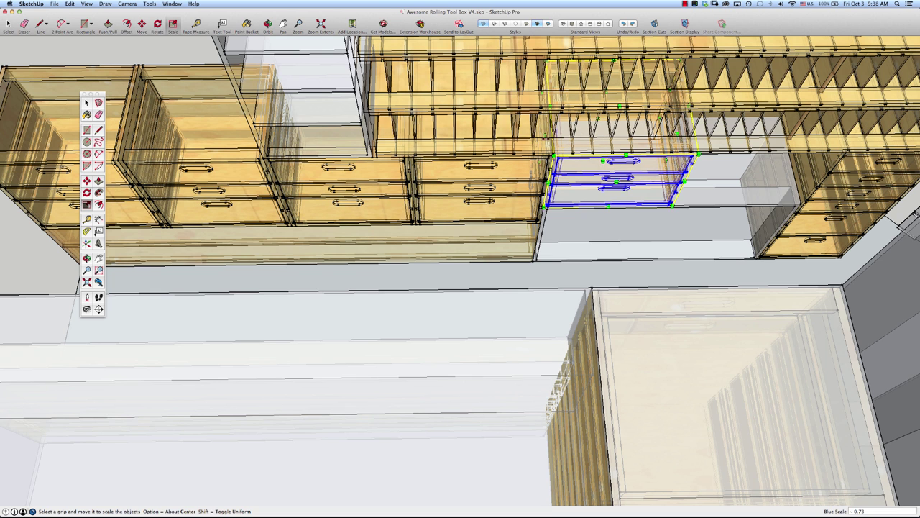
click(484, 24)
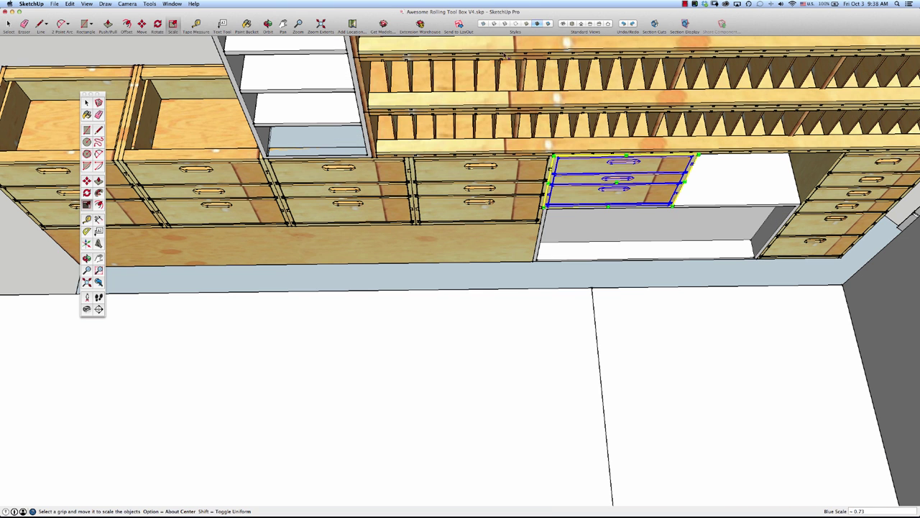
scroll(637, 179, up, 4)
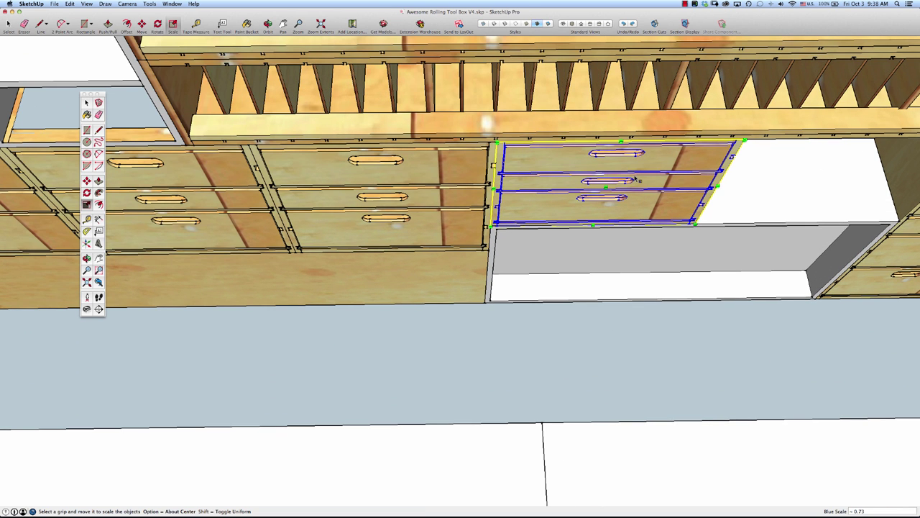
middle_drag(637, 179, 561, 121)
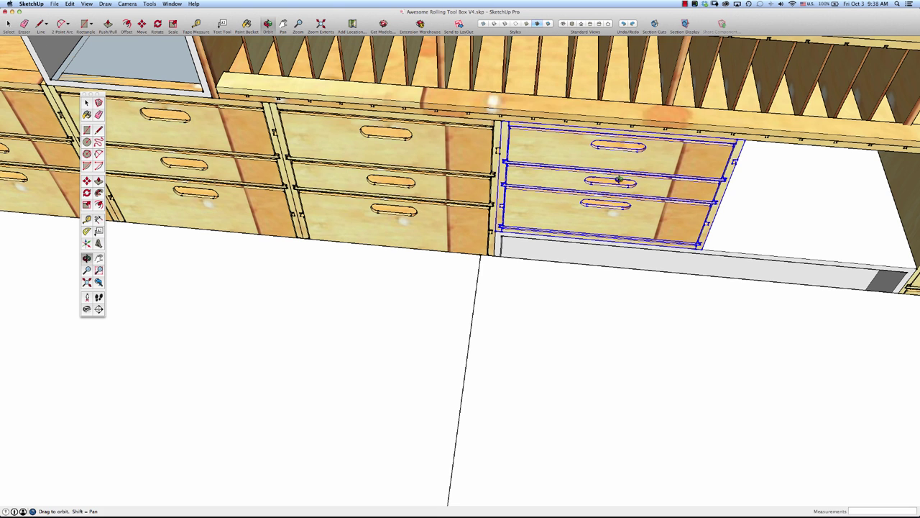
Copy the shortened drawer unit 2' to the right.
drag(616, 181, 509, 207)
key(m)
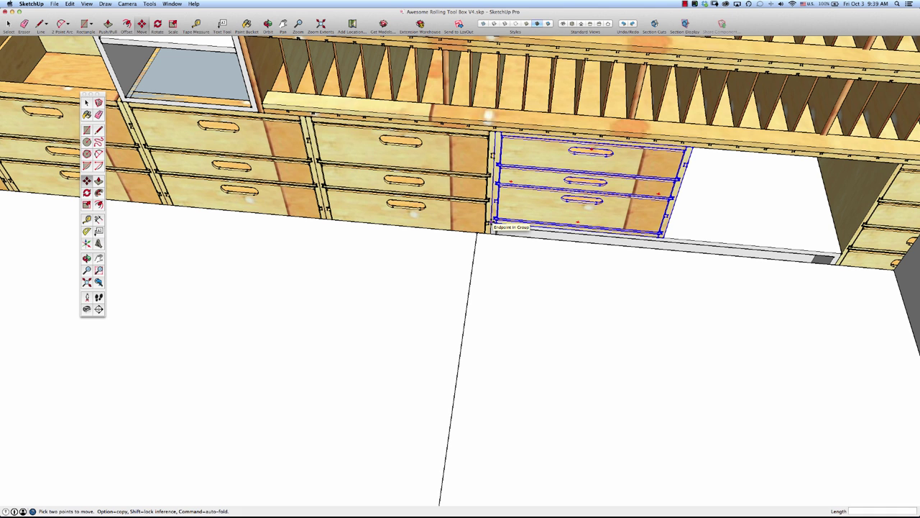
click(493, 225)
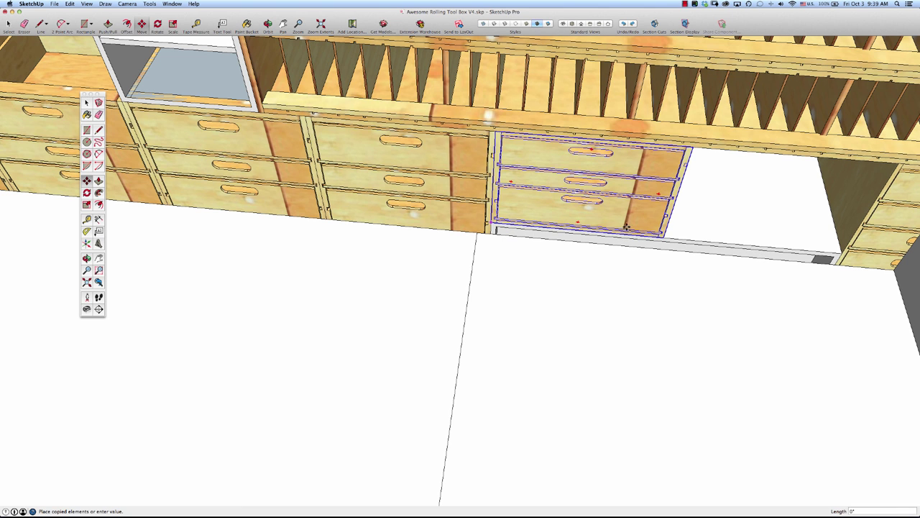
key(alt)
text(2')
key(Return)
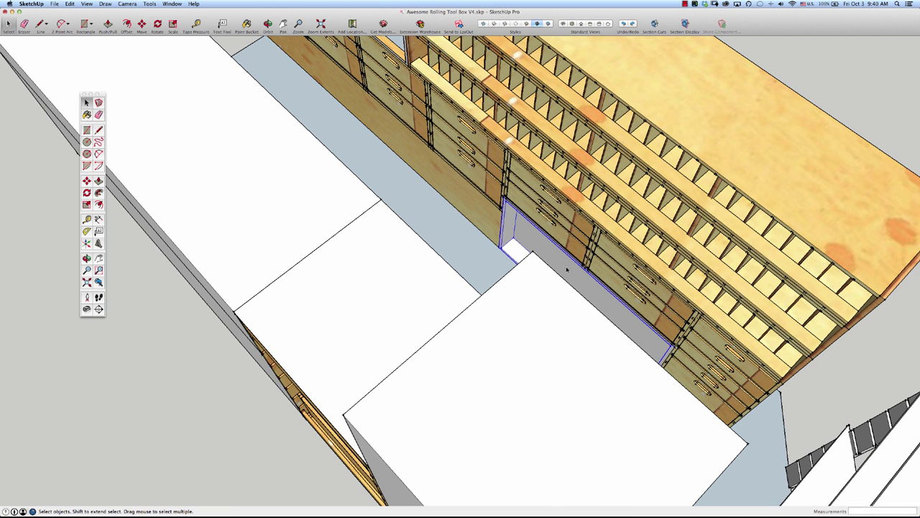
Move both selected drawer groups 1' 6" further along the cabinet.
shift+click(620, 266)
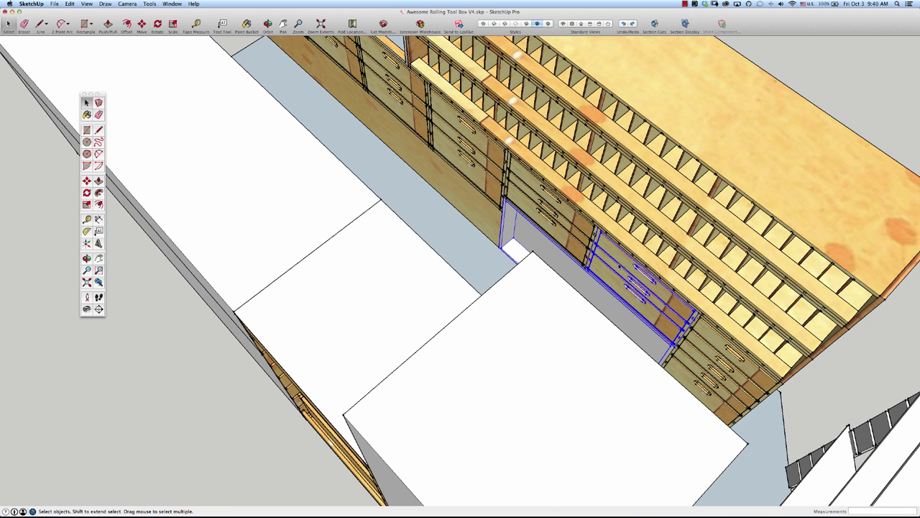
shift+click(573, 245)
key(m)
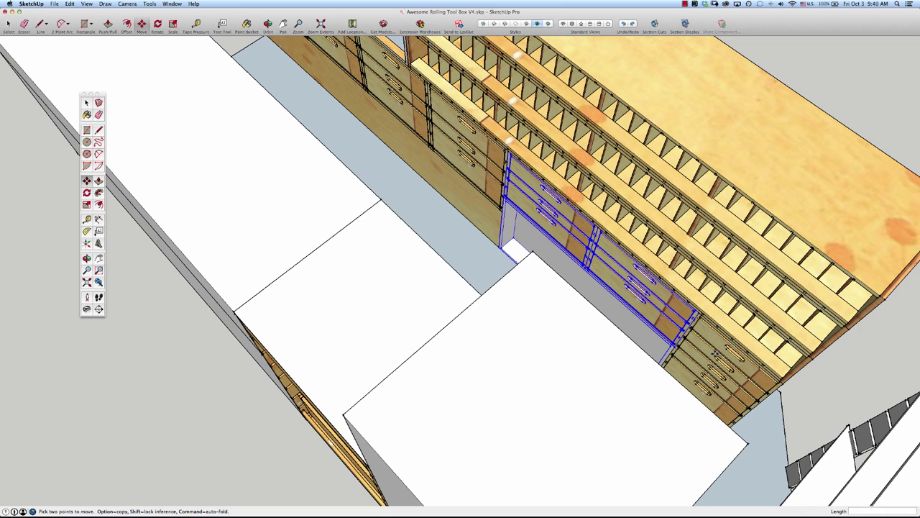
click(701, 316)
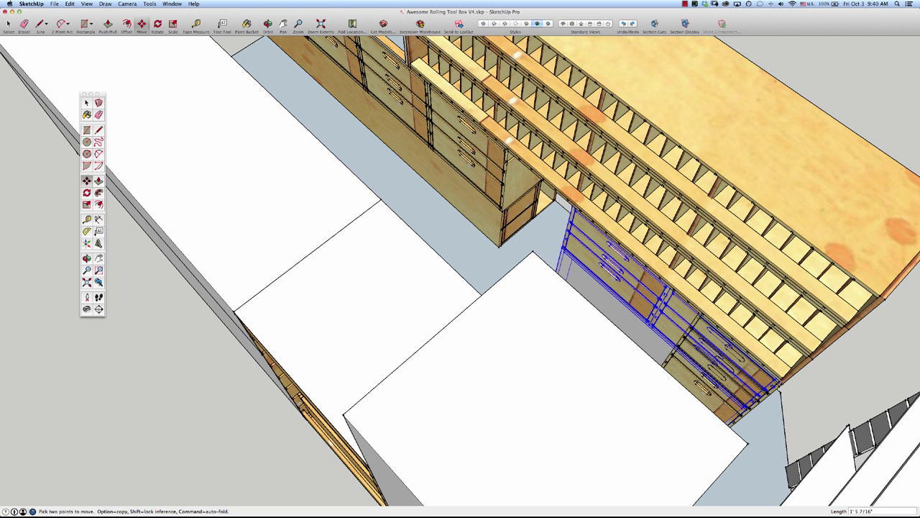
click(781, 387)
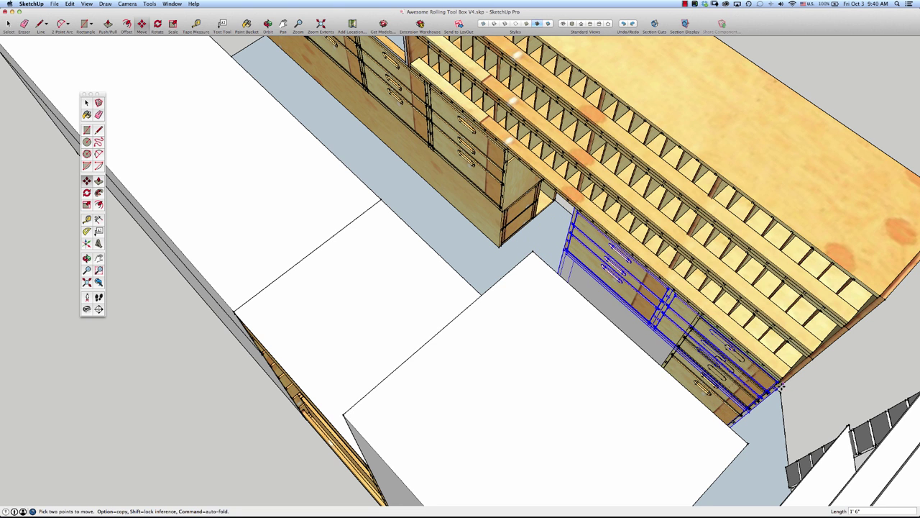
Move the lower-right drawer group 4' back so it sits against the left drawer stack.
middle_drag(776, 384, 733, 408)
key(space)
click(723, 392)
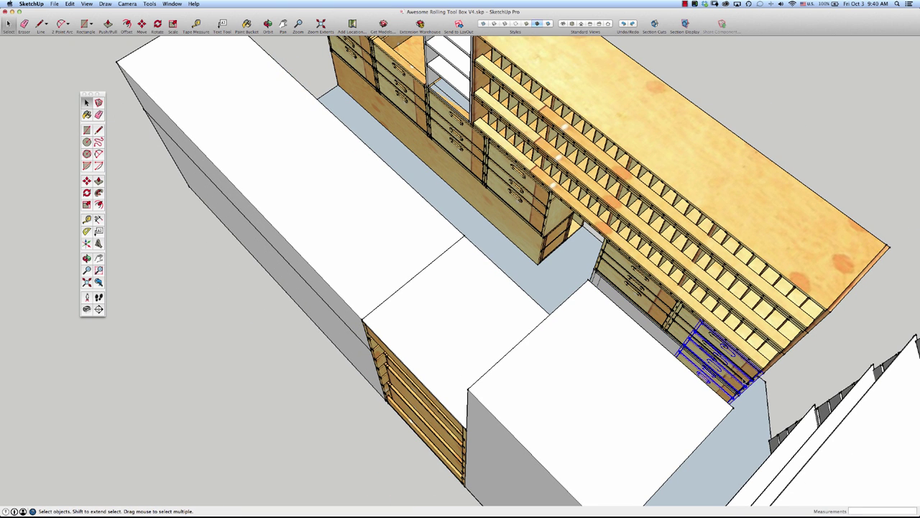
key(m)
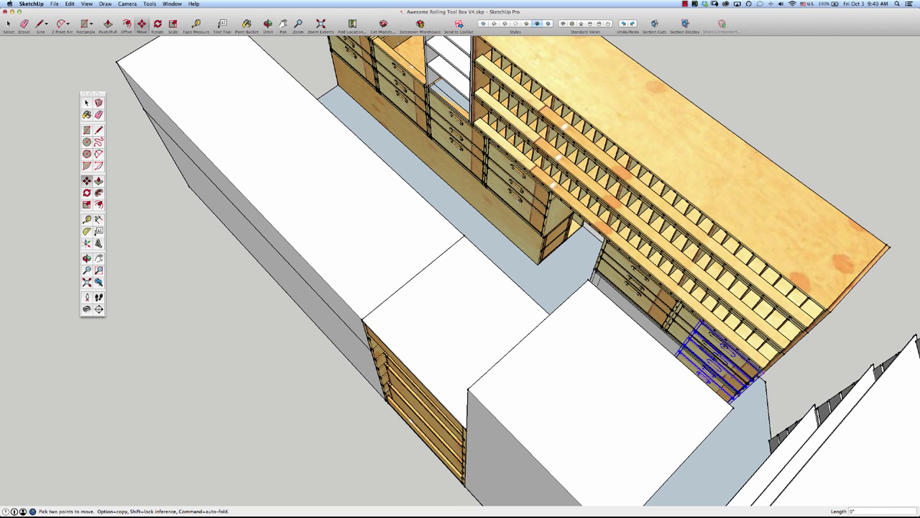
drag(754, 365, 602, 241)
text(4')
key(Return)
key(space)
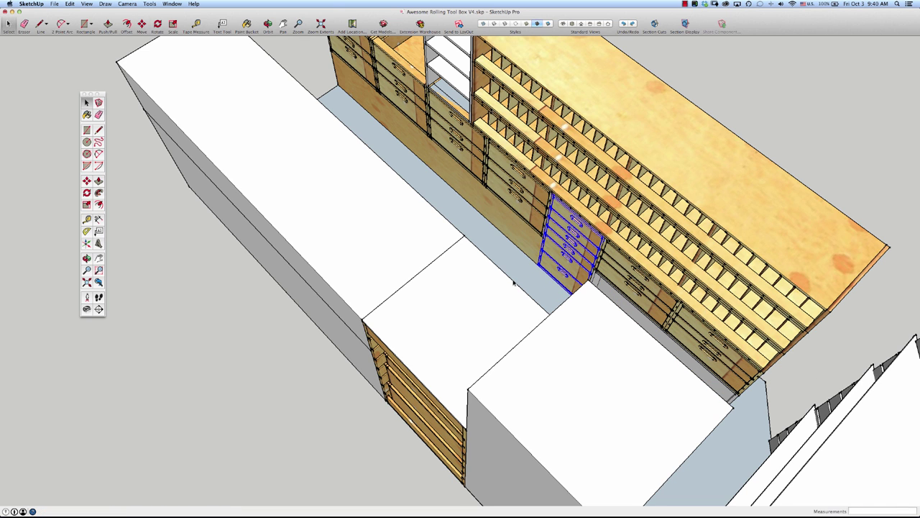
click(520, 270)
middle_drag(520, 270, 611, 252)
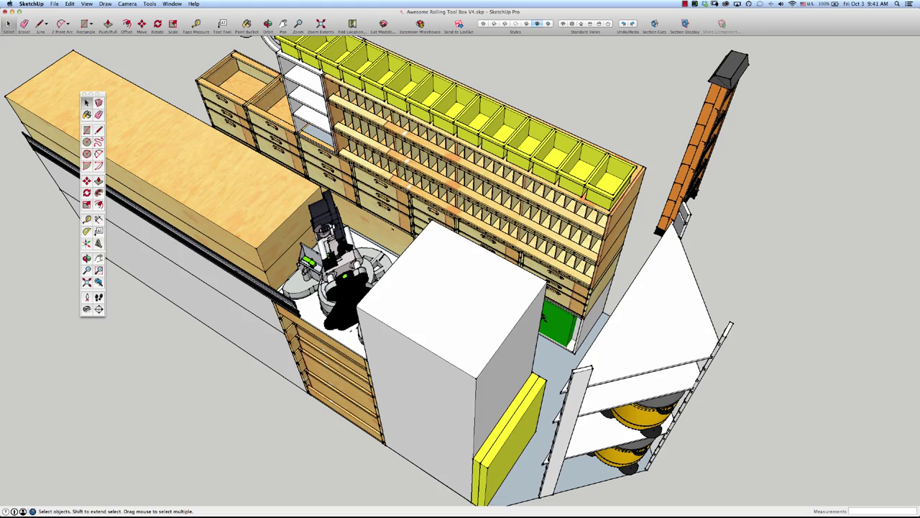
Nudge the pair of hose reels slightly to the right.
scroll(460, 194, down, 4)
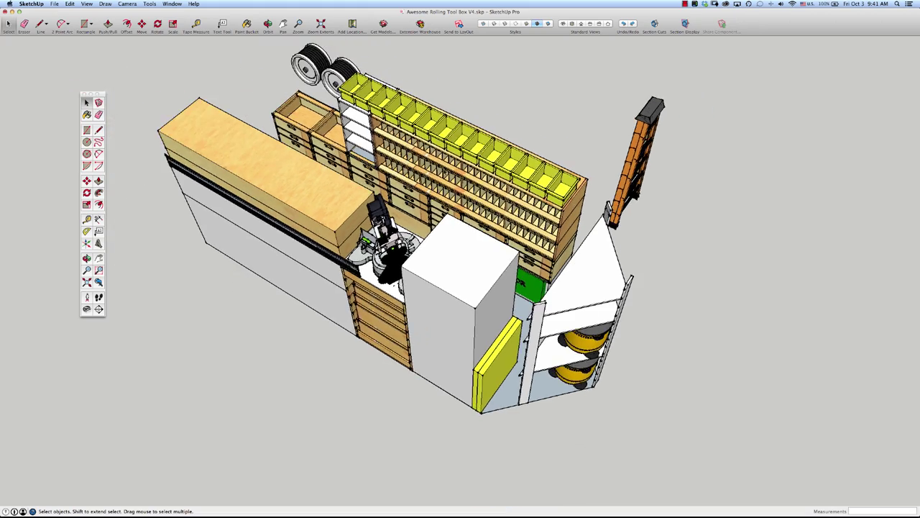
click(316, 66)
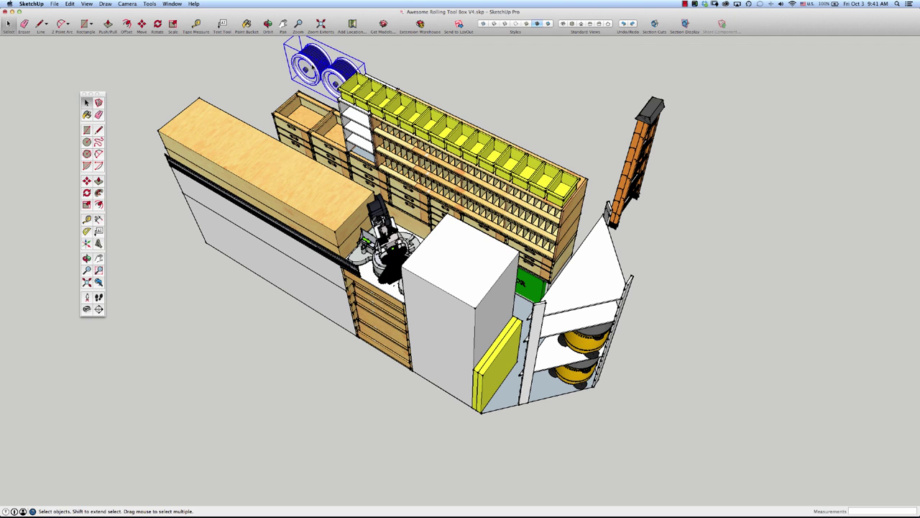
key(m)
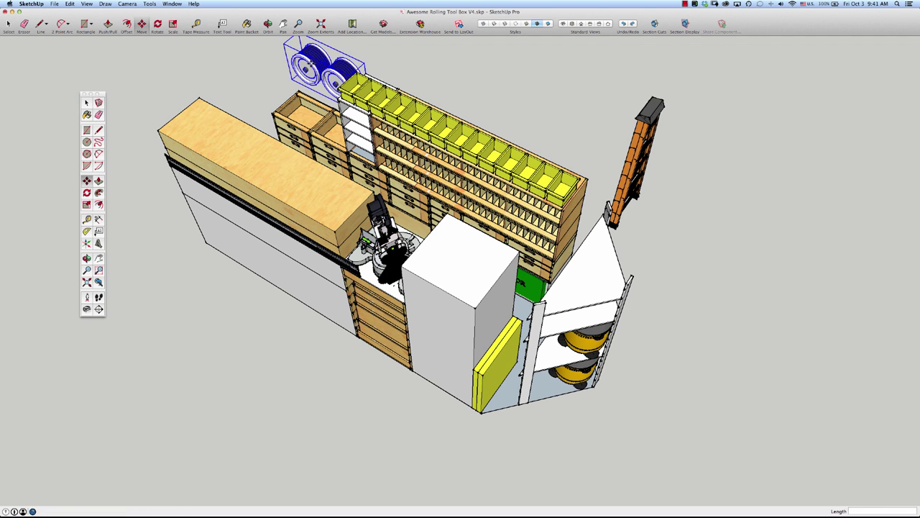
click(311, 65)
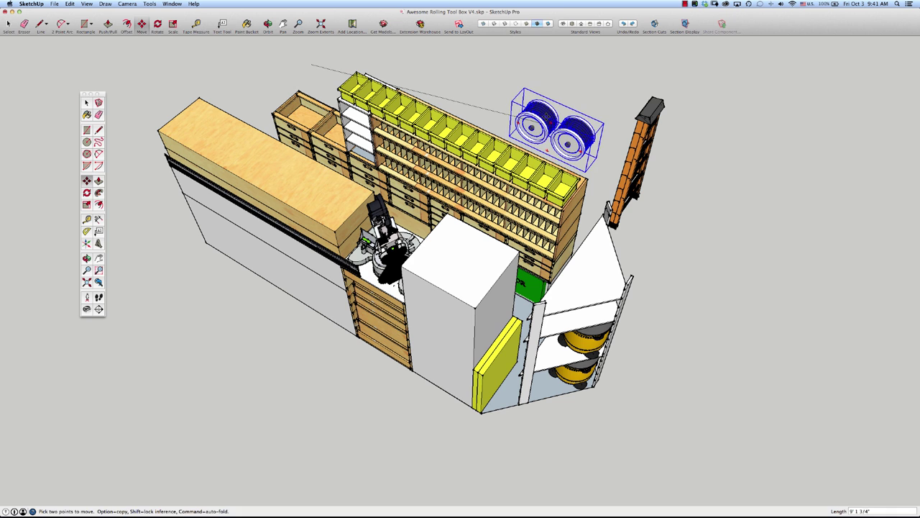
click(550, 117)
Rotate the hose reels -90° so they stand upright.
key(q)
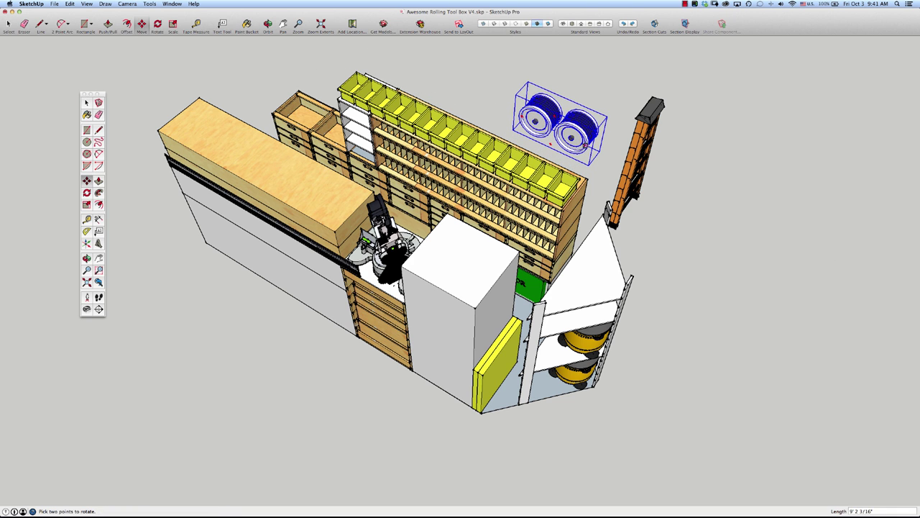
click(551, 116)
click(550, 143)
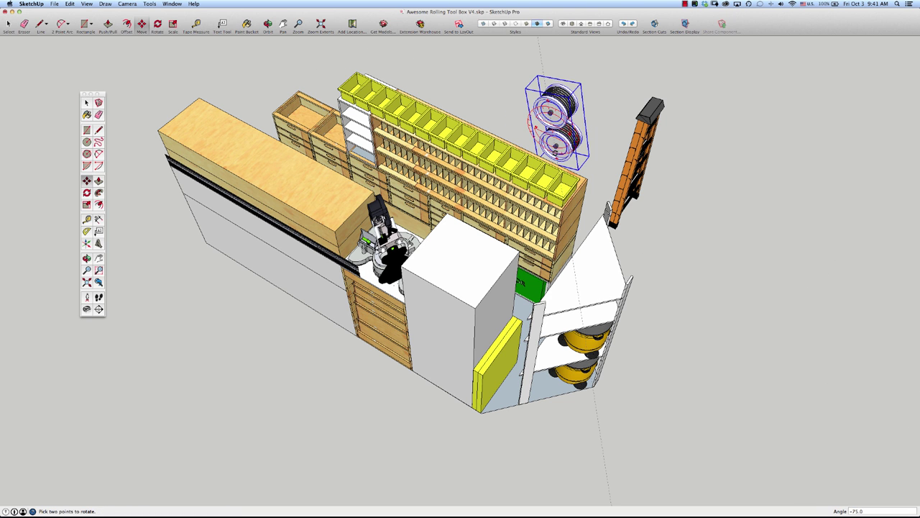
click(554, 154)
key(m)
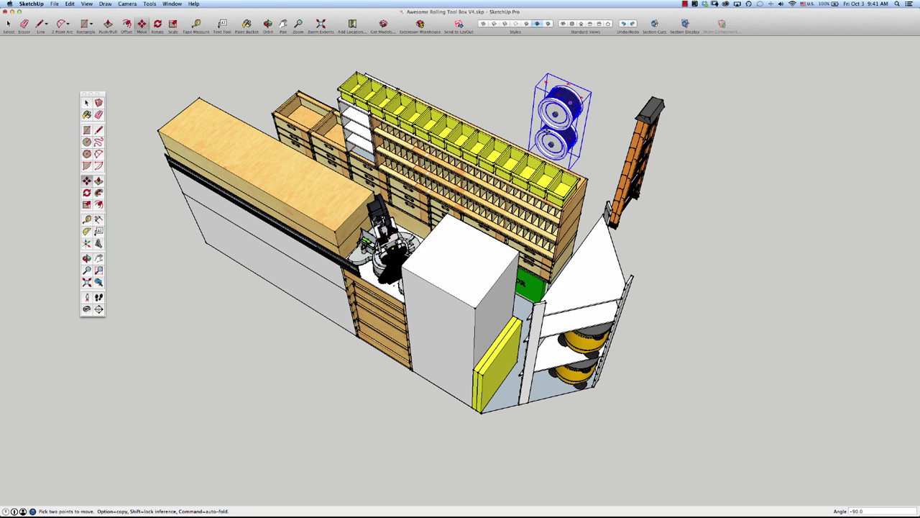
key(space)
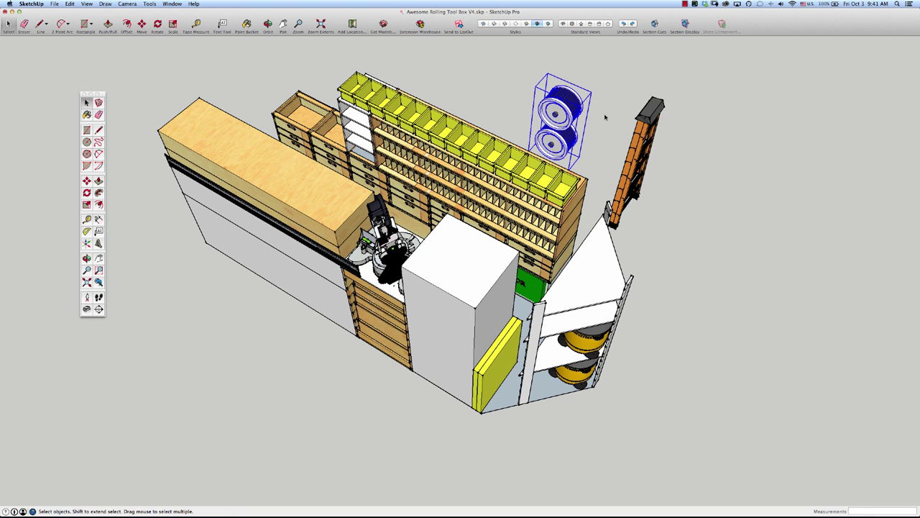
click(606, 126)
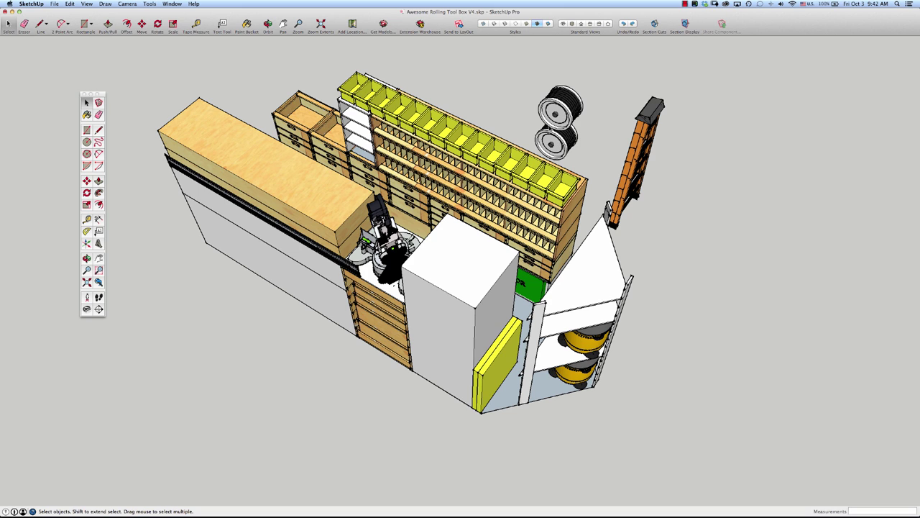
Spin the hose reel component 180° to face the other way.
click(558, 126)
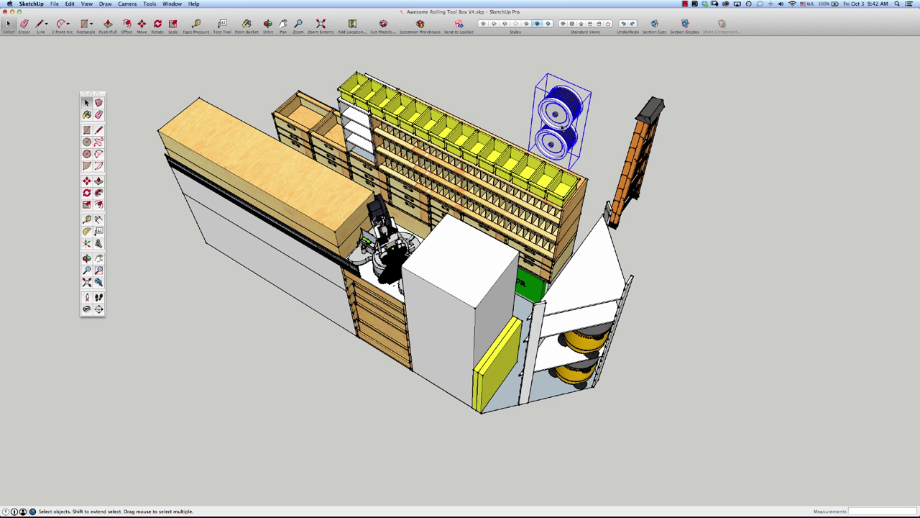
key(m)
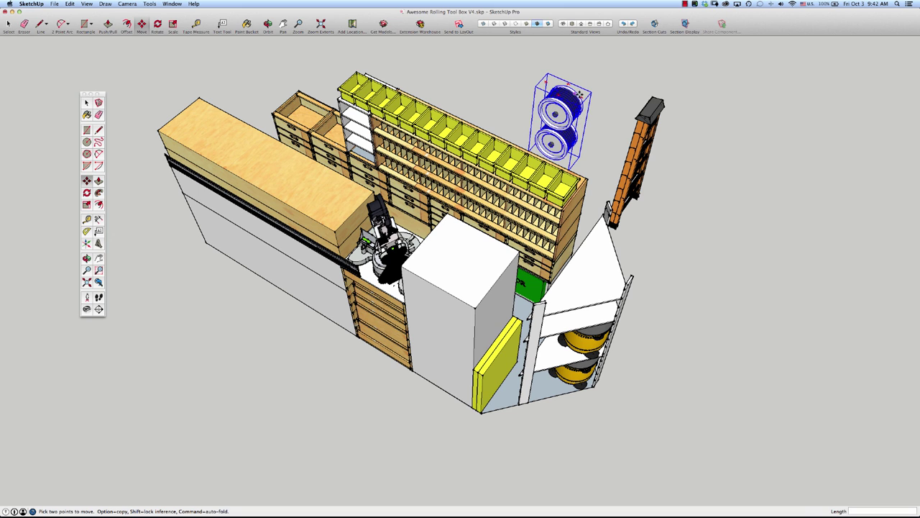
key(q)
click(581, 95)
click(577, 74)
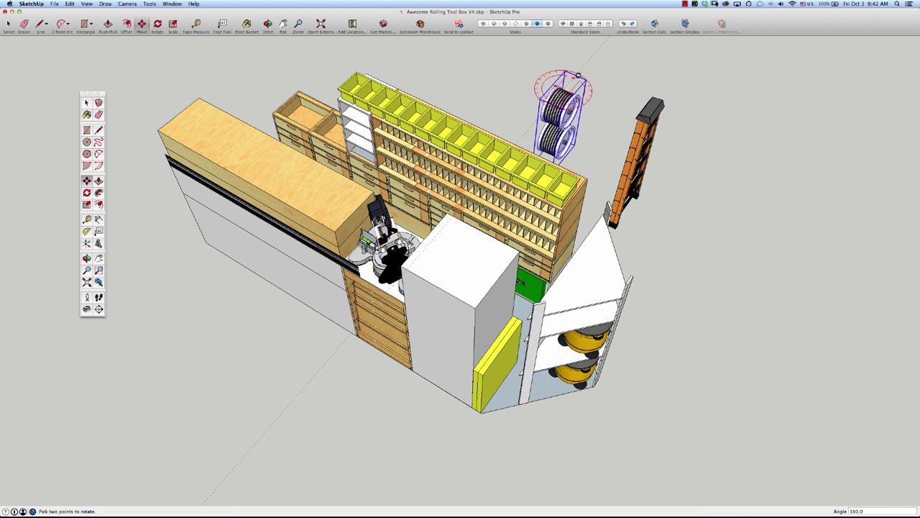
key(m)
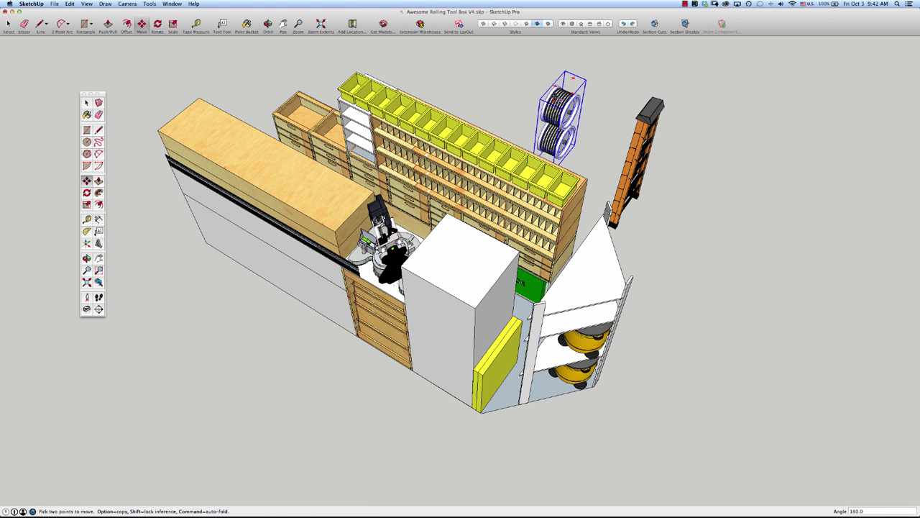
middle_drag(554, 87, 144, 205)
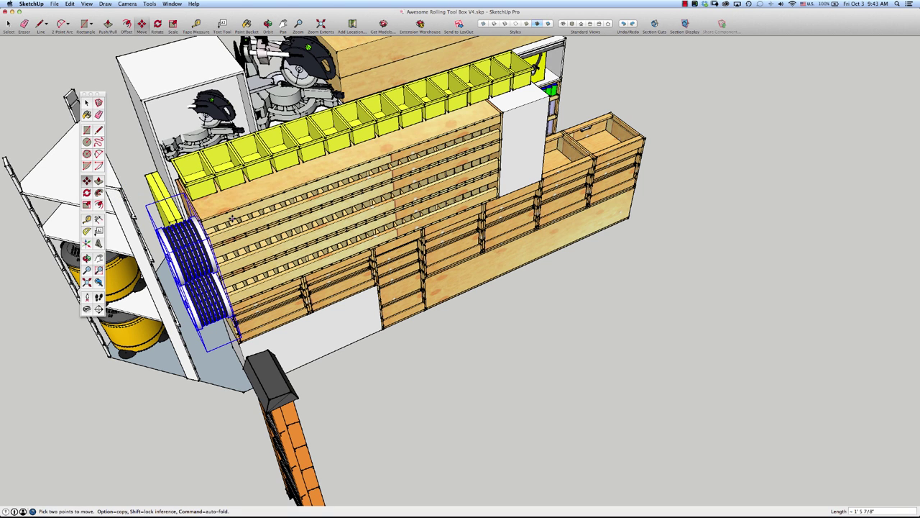
Snap the stacked hose reel group to the midpoint of the drawer cabinet's end, beside the shelving.
key(o)
drag(232, 217, 368, 257)
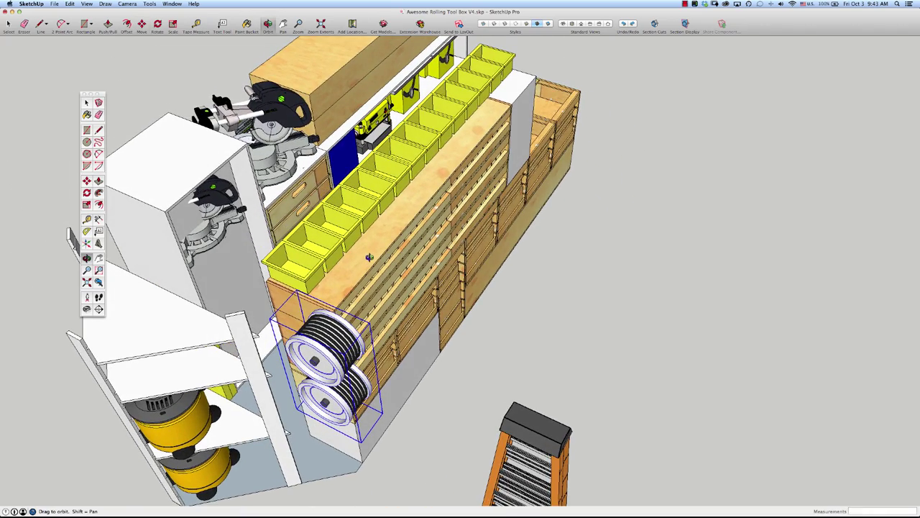
key(m)
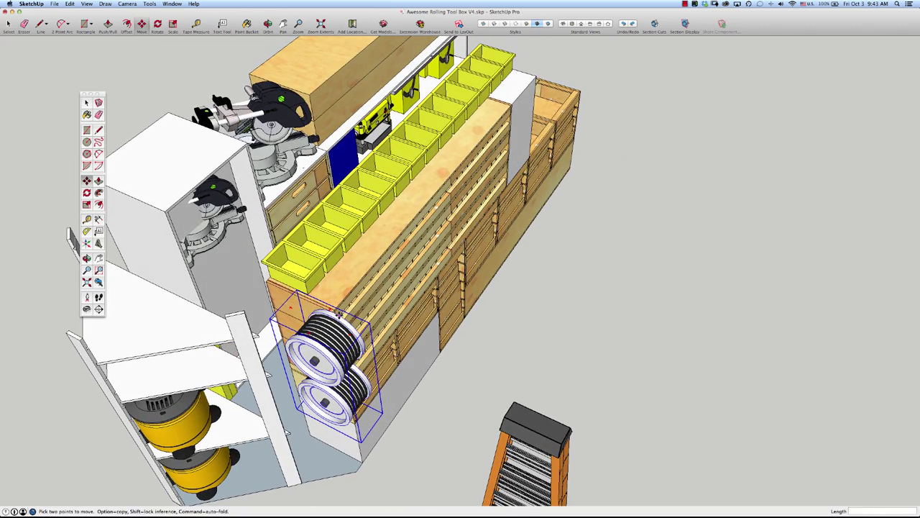
drag(334, 312, 256, 291)
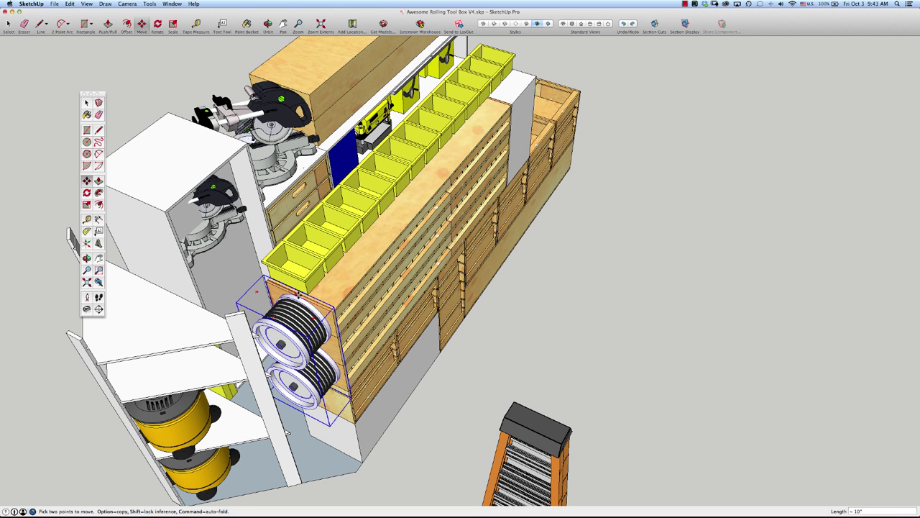
click(297, 295)
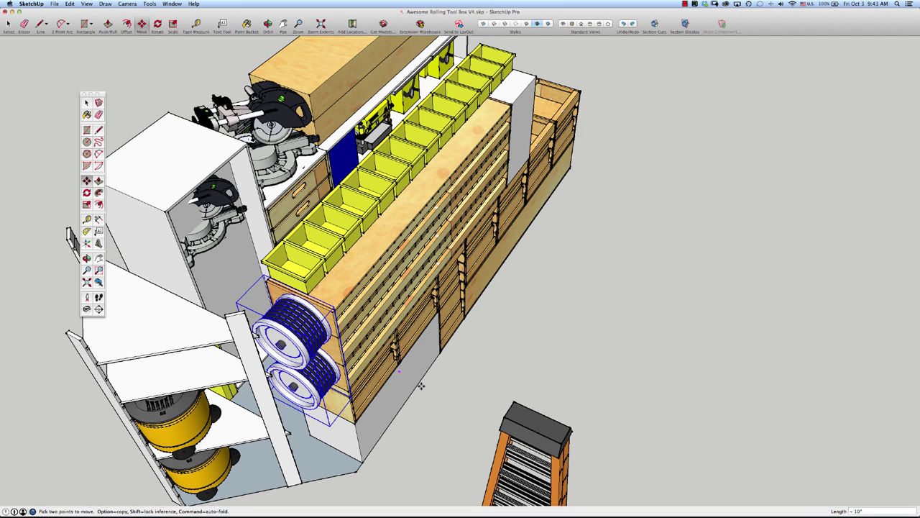
key(space)
click(443, 426)
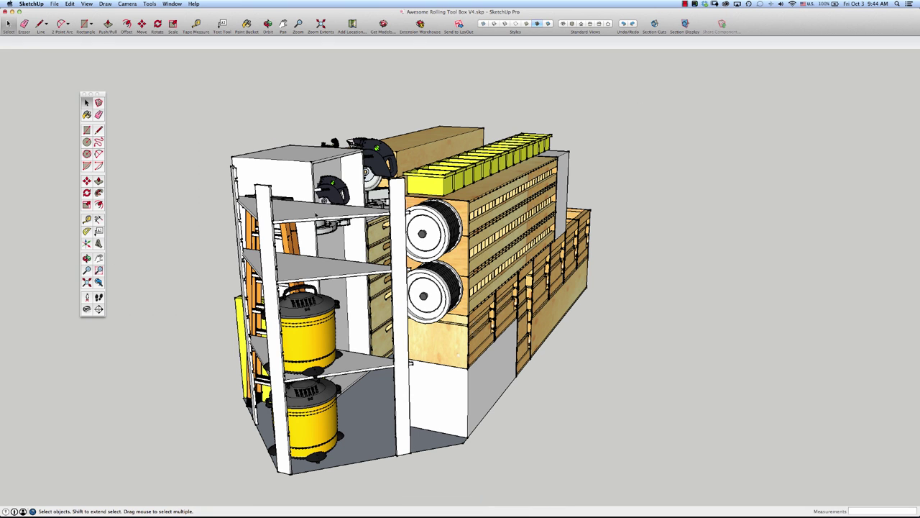
Select the corner shelving group holding the two yellow vacuums, reselecting it after a deselect.
click(315, 215)
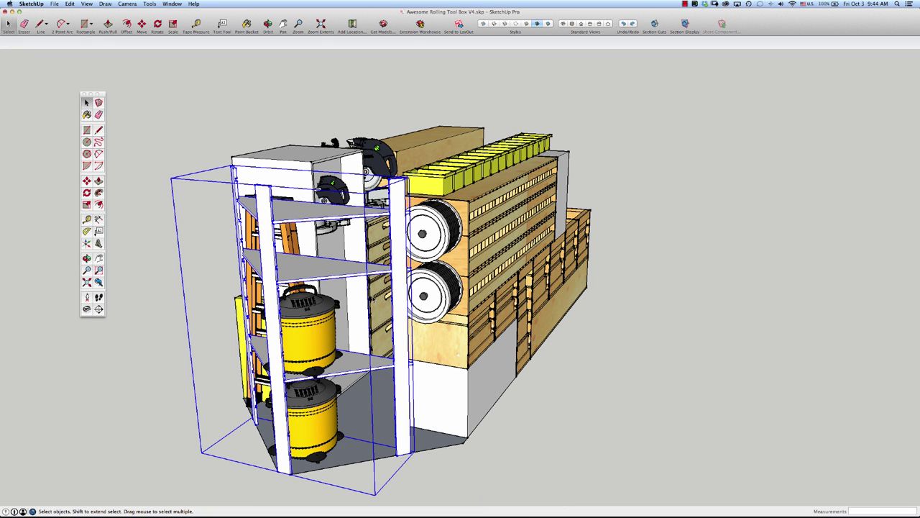
click(585, 360)
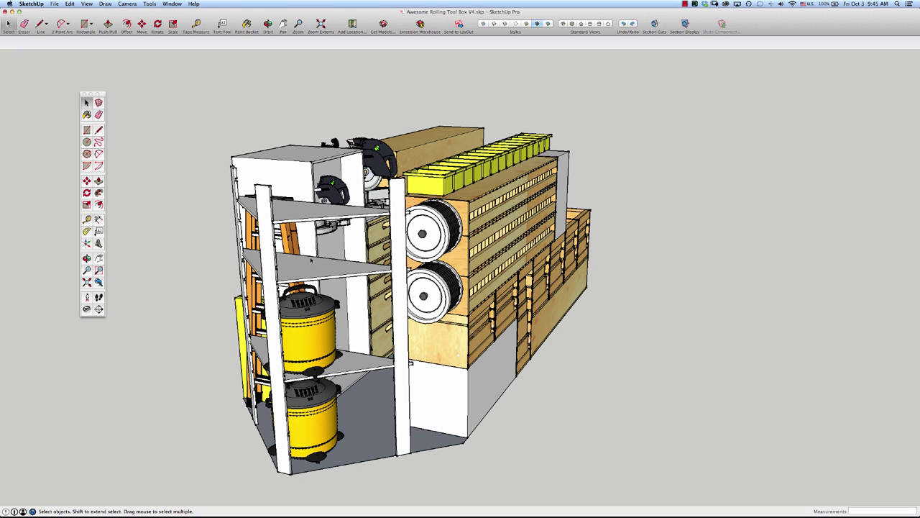
click(332, 273)
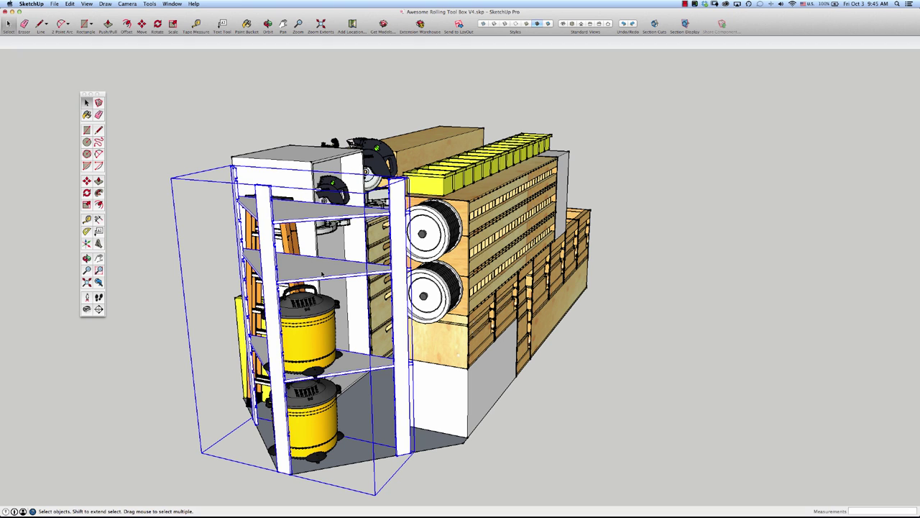
Open the Paint Bucket's Colors panel on the Wood collection and move it clear of the model.
key(b)
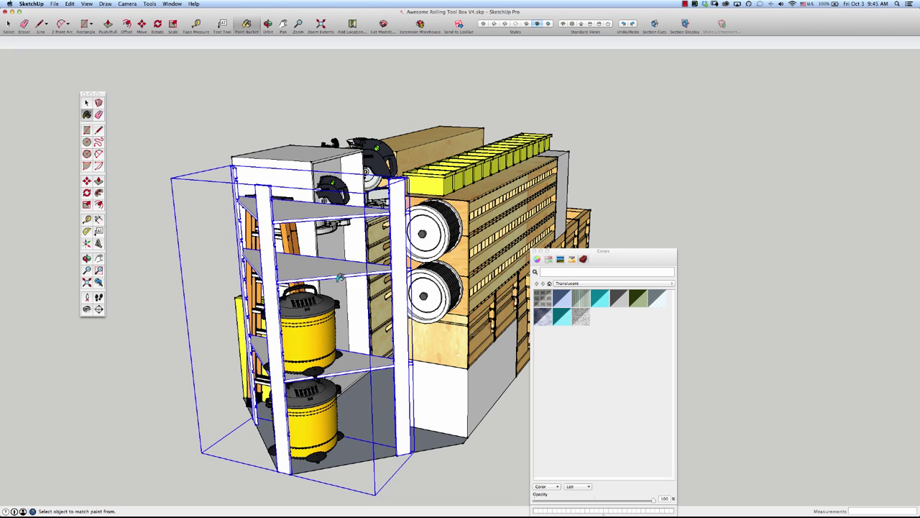
click(574, 287)
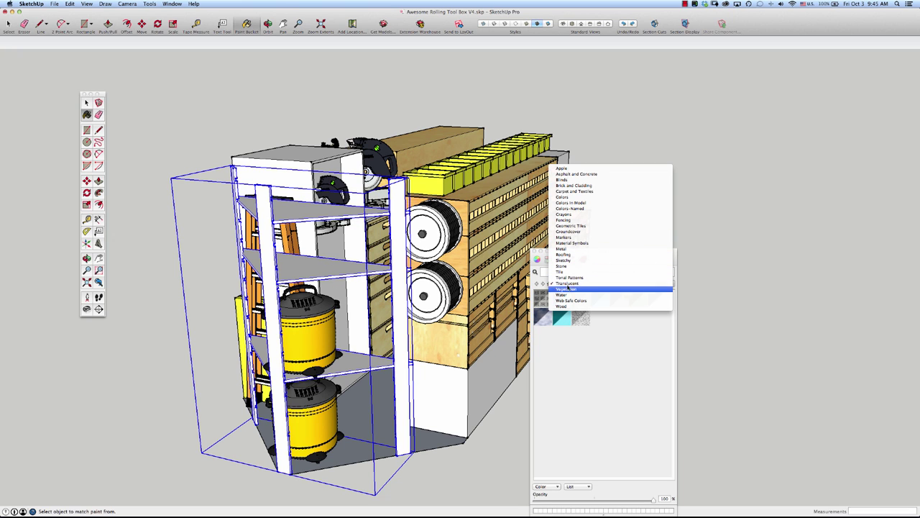
click(570, 300)
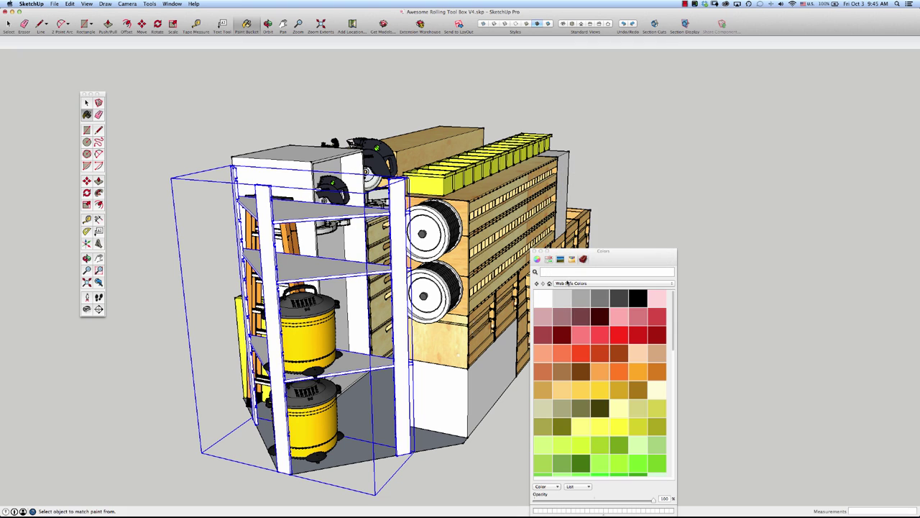
click(568, 284)
click(568, 289)
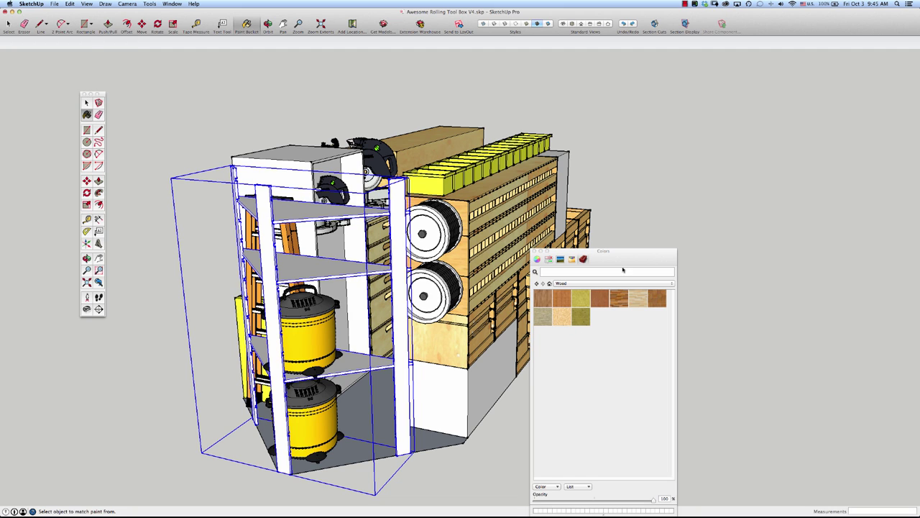
drag(622, 261, 734, 201)
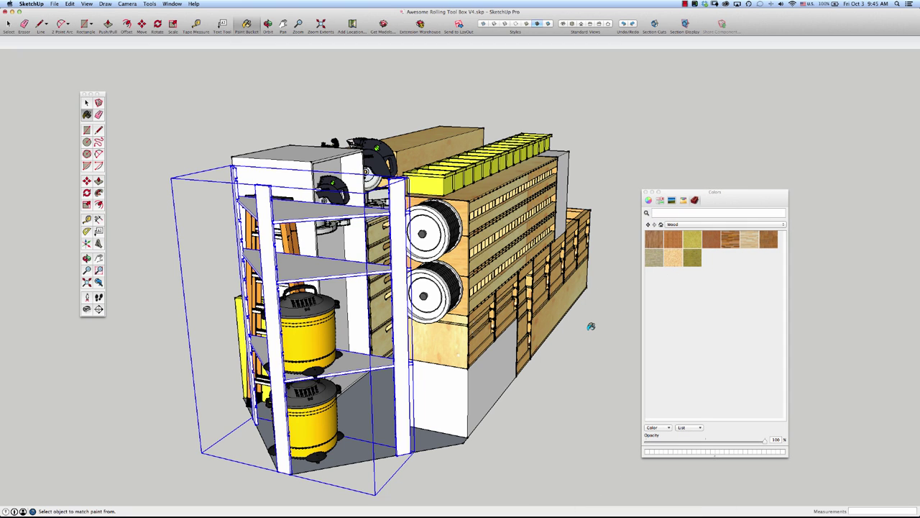
key(space)
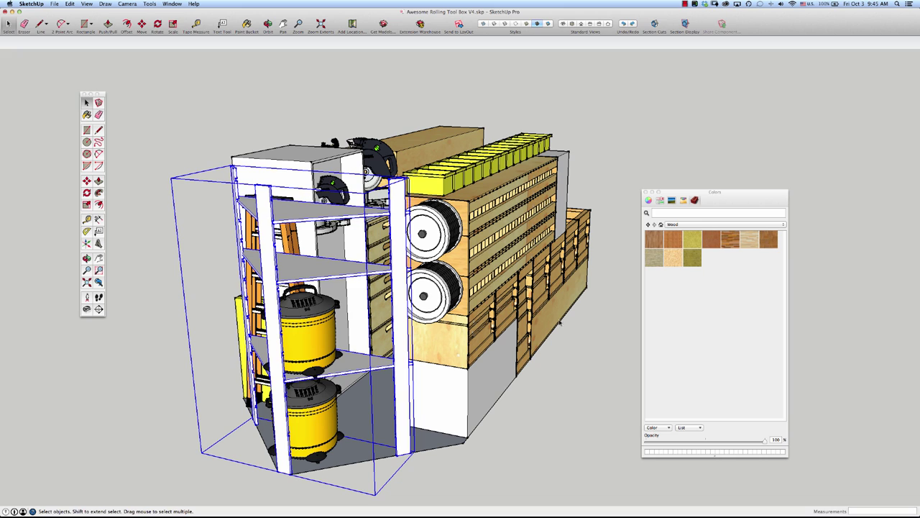
Sample the light plywood from a drawer front and paint the corner shelving's posts and shelves with it.
key(b)
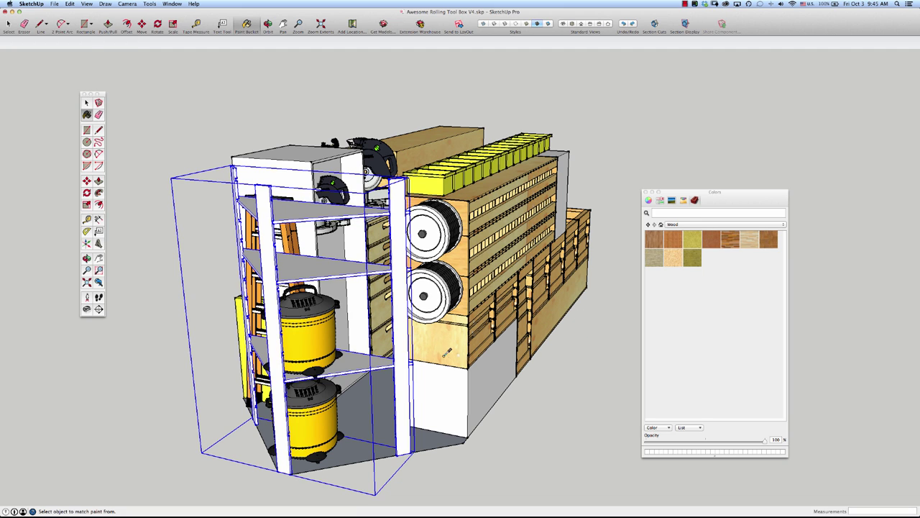
click(449, 337)
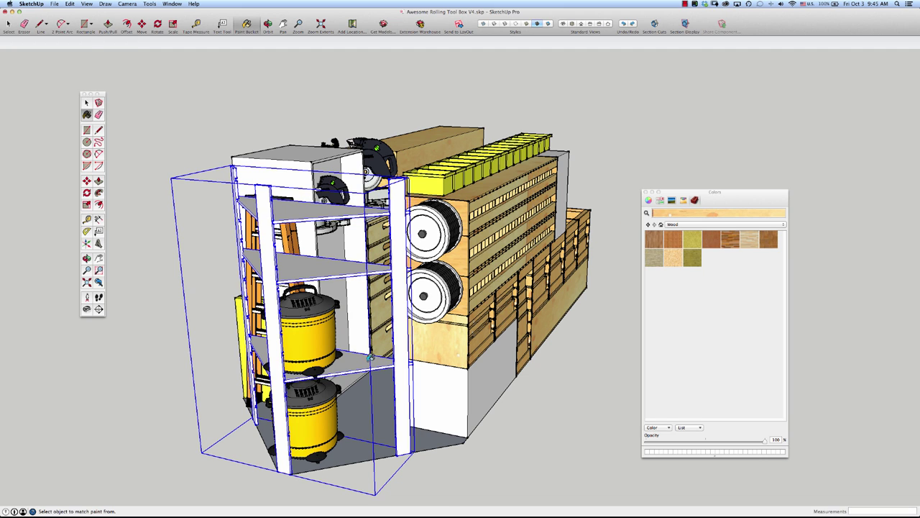
click(372, 356)
key(space)
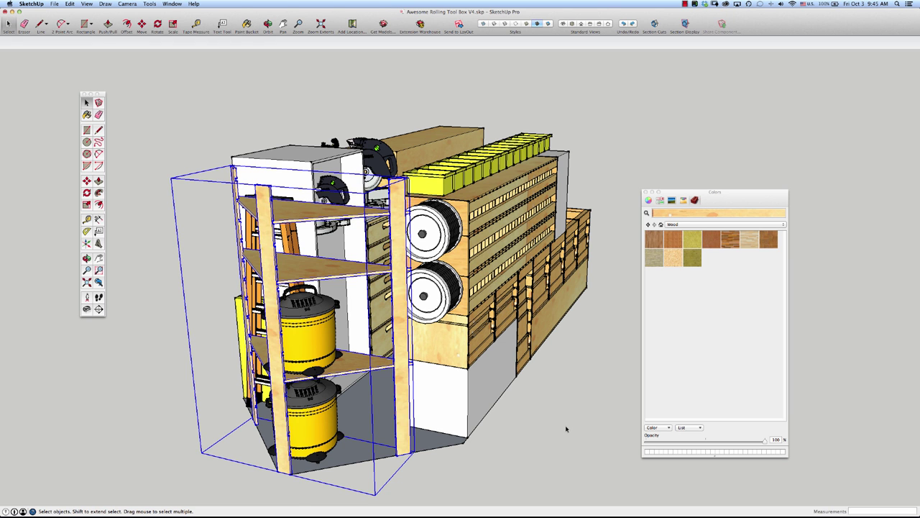
click(566, 429)
middle_drag(449, 384, 299, 384)
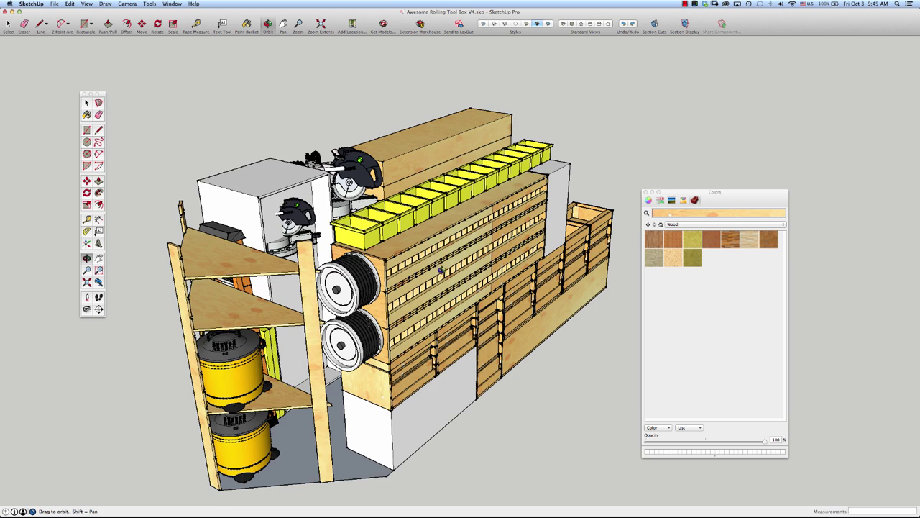
Orbit around the front-left side to an overhead view down the trailer's central aisle.
middle_drag(442, 271, 343, 332)
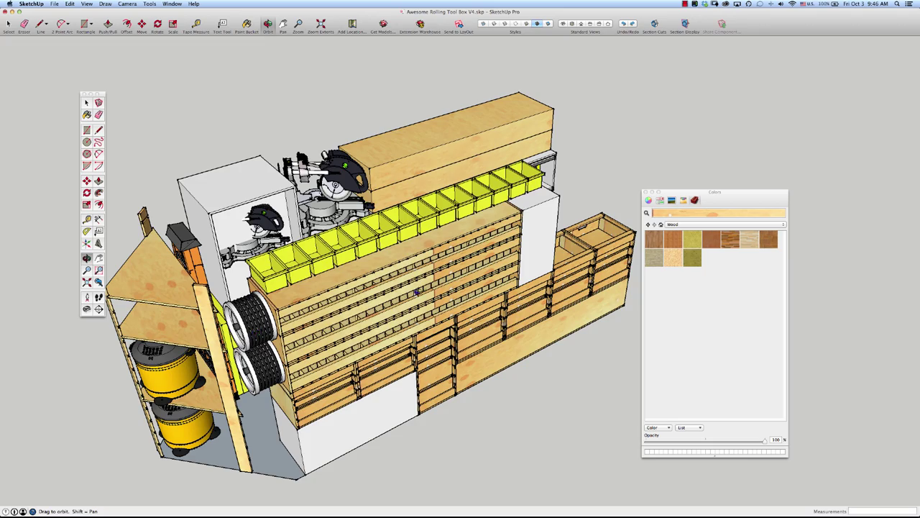
drag(422, 291, 374, 211)
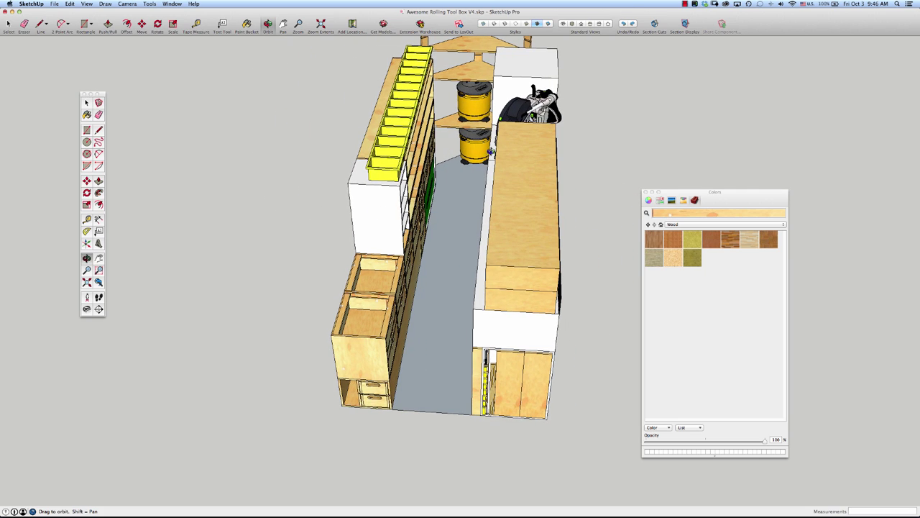
drag(550, 78, 472, 181)
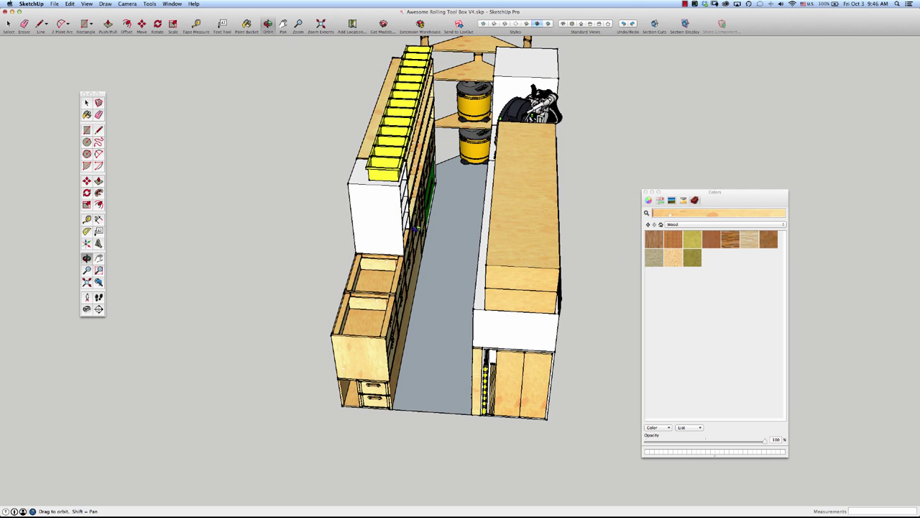